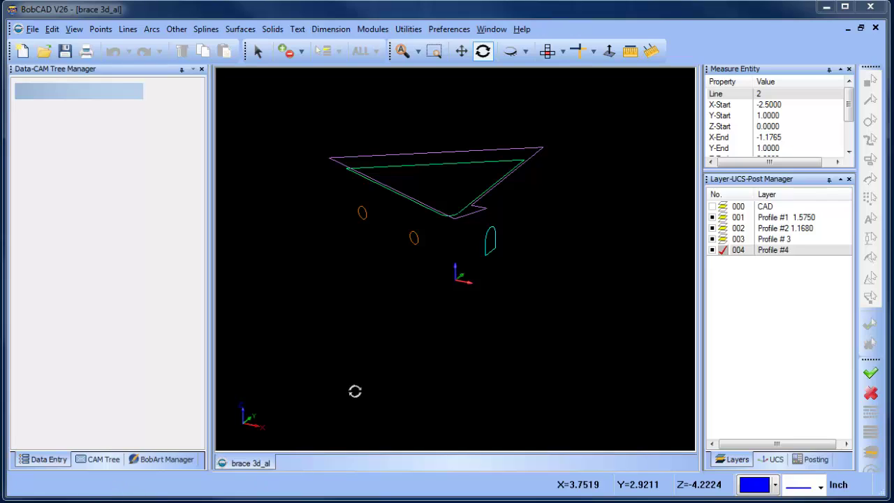
Step: Make CAD the current layer and hide Profile # 3 and #4, leaving layers 001 and 002 visible
{"action": "left_click", "coordinate": [726, 209]}
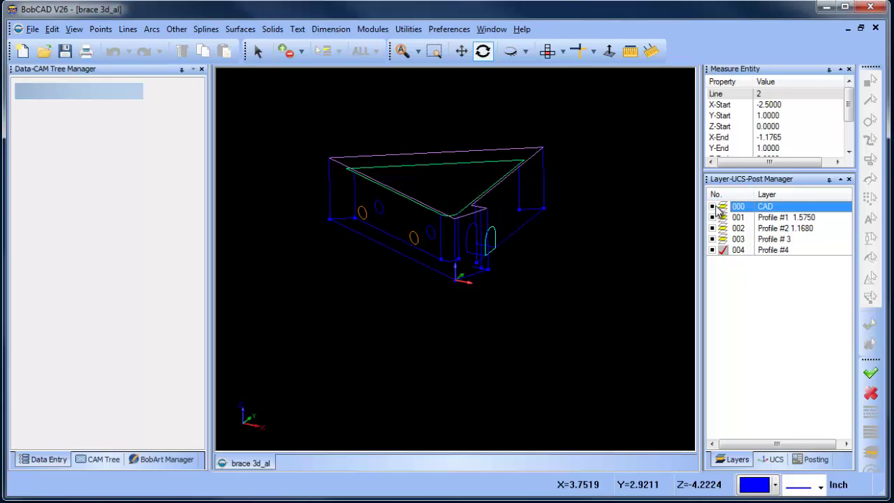
{"action": "left_click", "coordinate": [712, 249]}
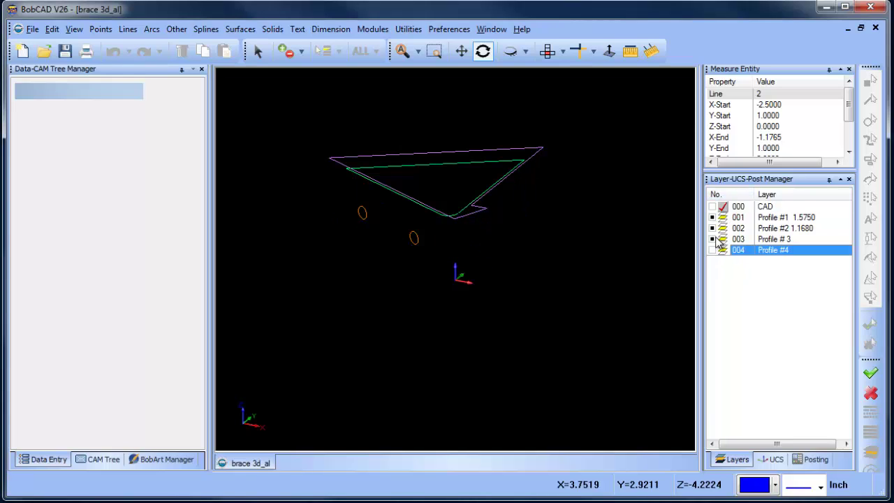
{"action": "left_click", "coordinate": [712, 239]}
{"action": "left_click", "coordinate": [712, 228]}
{"action": "left_click", "coordinate": [712, 217]}
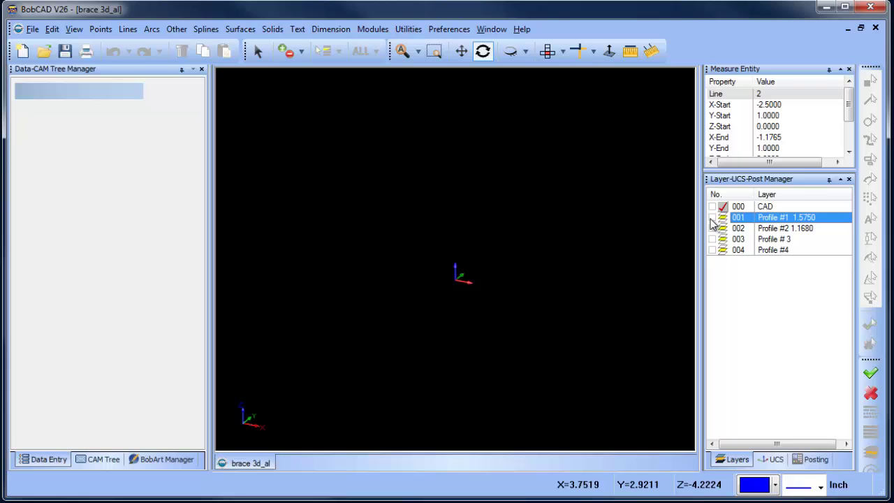
{"action": "left_click", "coordinate": [713, 217]}
{"action": "left_click", "coordinate": [712, 228]}
{"action": "left_click", "coordinate": [713, 239]}
{"action": "left_click", "coordinate": [713, 250]}
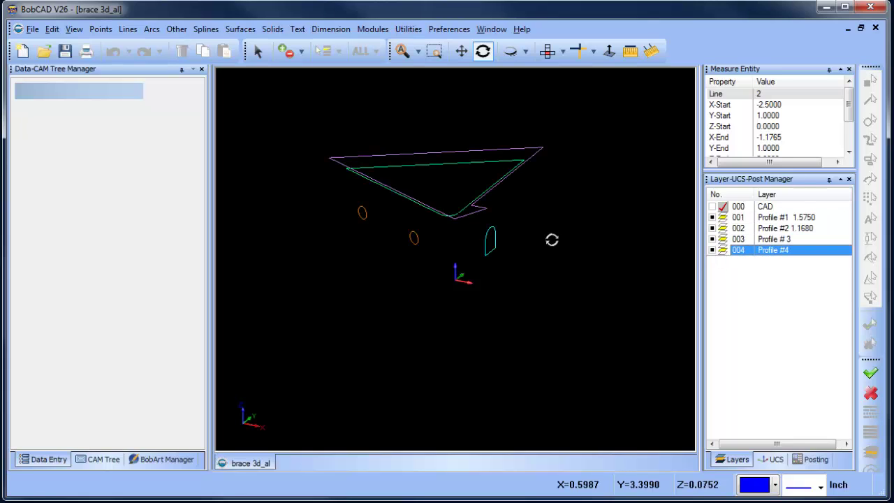
{"action": "left_click", "coordinate": [713, 249]}
{"action": "left_click", "coordinate": [713, 239]}
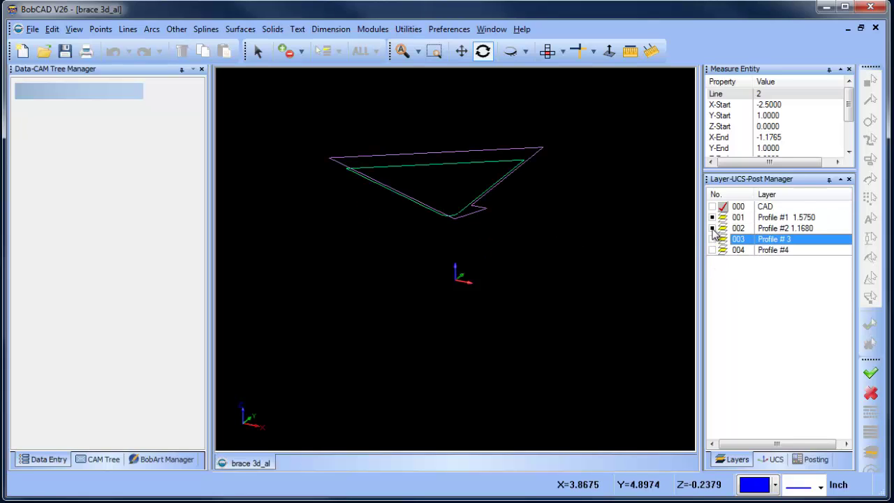
Step: Hide Profile #2, set grey as the new-geometry colour, and add new layer 005
{"action": "left_click", "coordinate": [712, 228]}
{"action": "left_click_drag", "start_coordinate": [510, 231], "coordinate": [495, 264]}
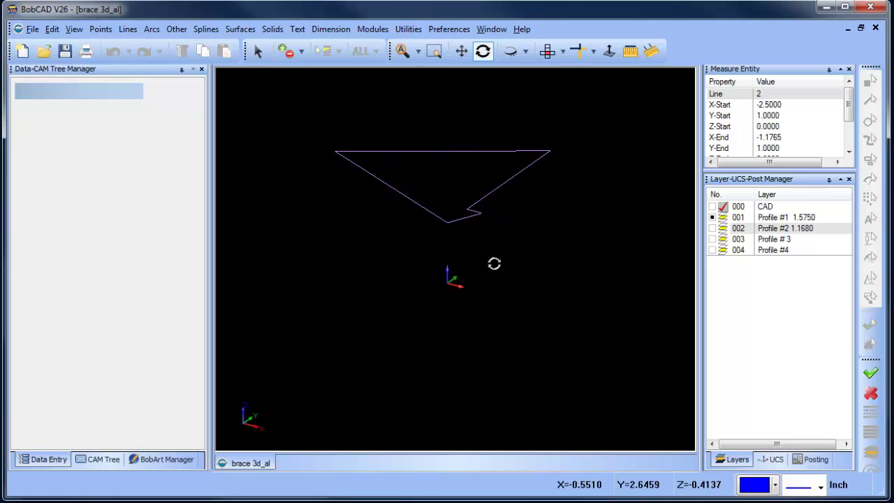
{"action": "left_click", "coordinate": [775, 485]}
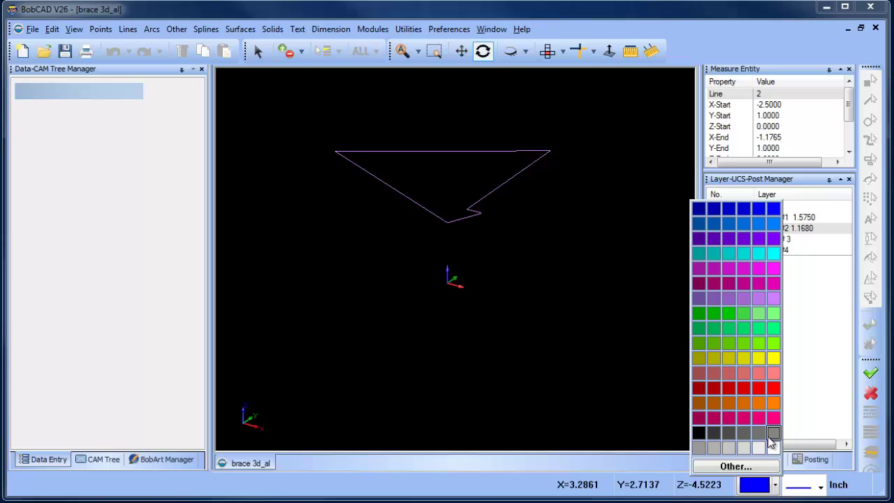
{"action": "left_click", "coordinate": [774, 440]}
{"action": "right_click", "coordinate": [788, 257]}
{"action": "left_click", "coordinate": [768, 261]}
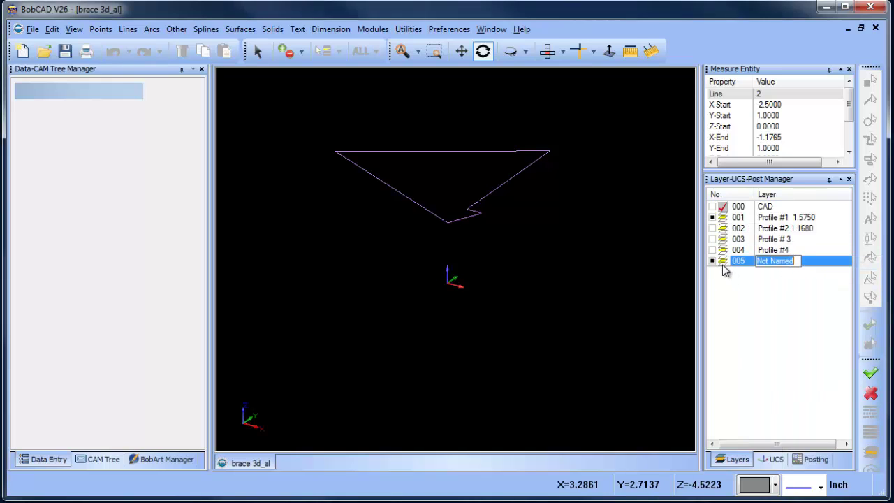
Step: Start Extrude Curve and select the purple Profile #1 outline by colour
{"action": "left_click", "coordinate": [240, 28]}
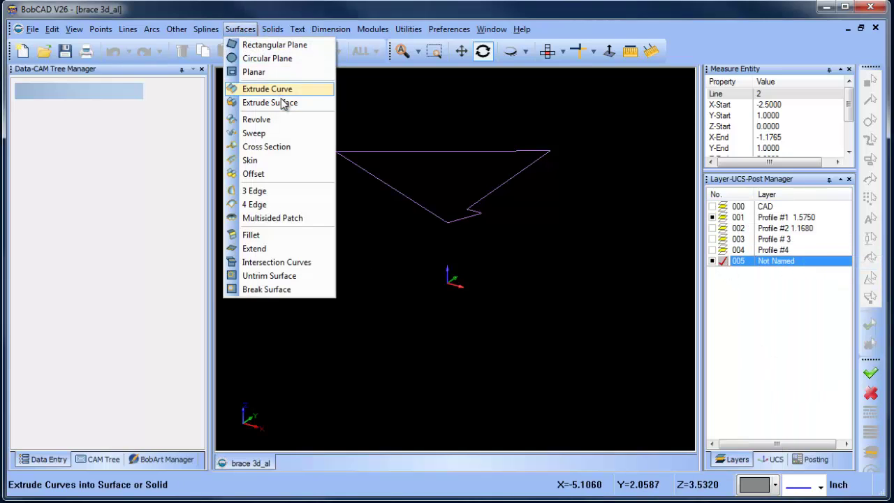
{"action": "left_click", "coordinate": [289, 89]}
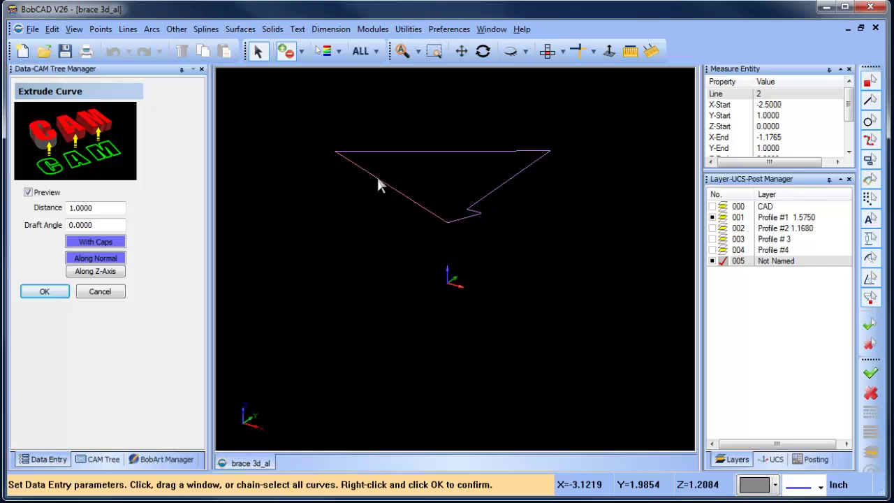
{"action": "left_click", "coordinate": [375, 51]}
{"action": "left_click", "coordinate": [395, 97]}
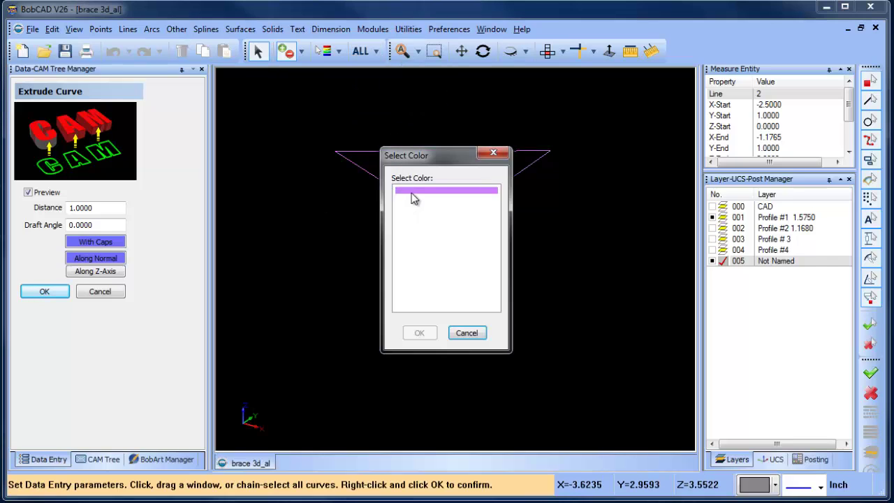
{"action": "left_click", "coordinate": [413, 191]}
{"action": "left_click", "coordinate": [420, 334]}
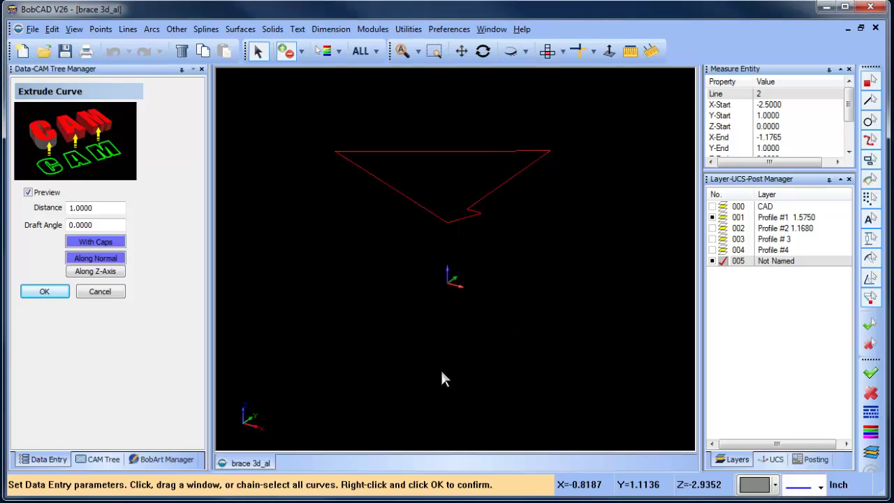
{"action": "right_click", "coordinate": [442, 373]}
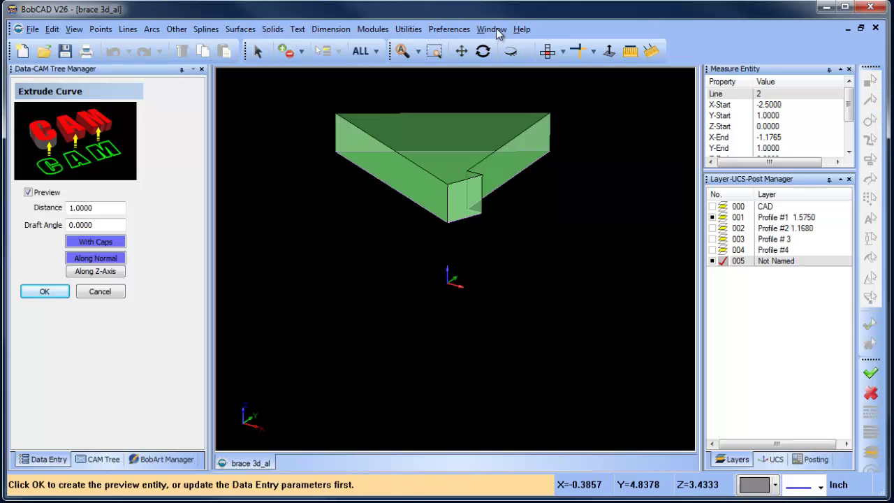
Step: Set the extrusion distance to -1.5750 and create the solid wall
{"action": "left_click", "coordinate": [482, 51]}
{"action": "left_click_drag", "start_coordinate": [482, 252], "coordinate": [473, 282]}
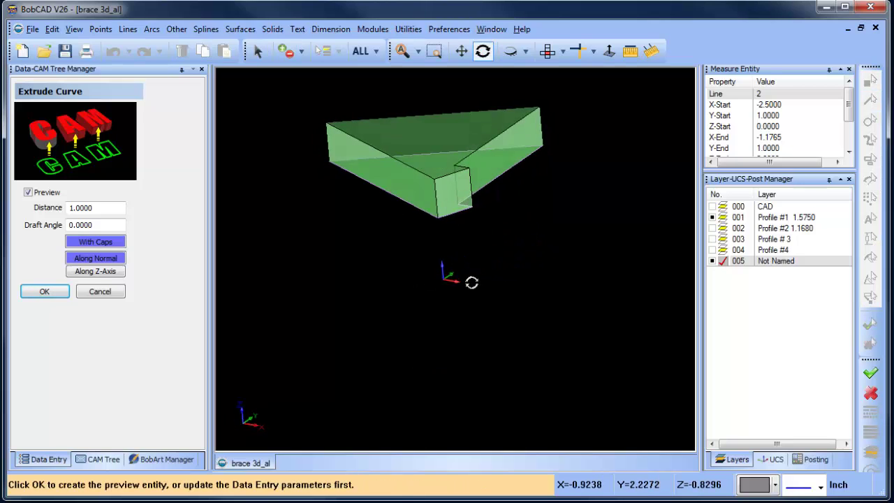
{"action": "double_click", "coordinate": [96, 208]}
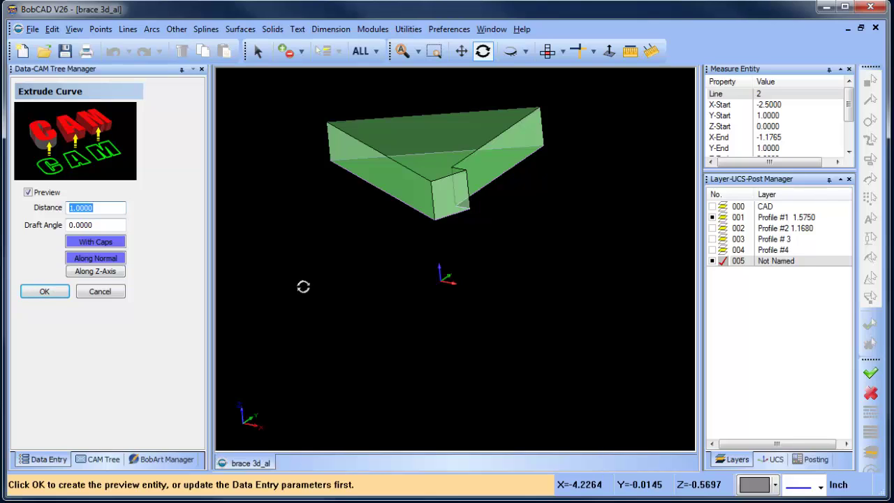
{"action": "type", "text": "-1.575"}
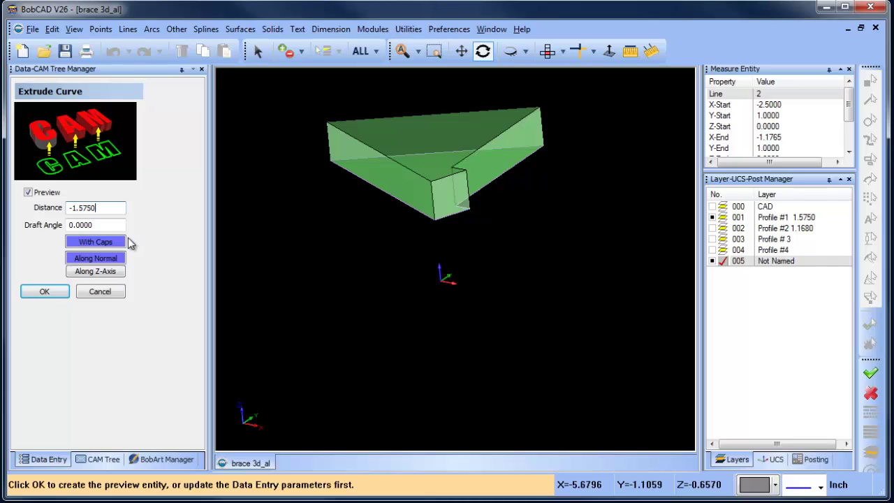
{"action": "left_click", "coordinate": [44, 291]}
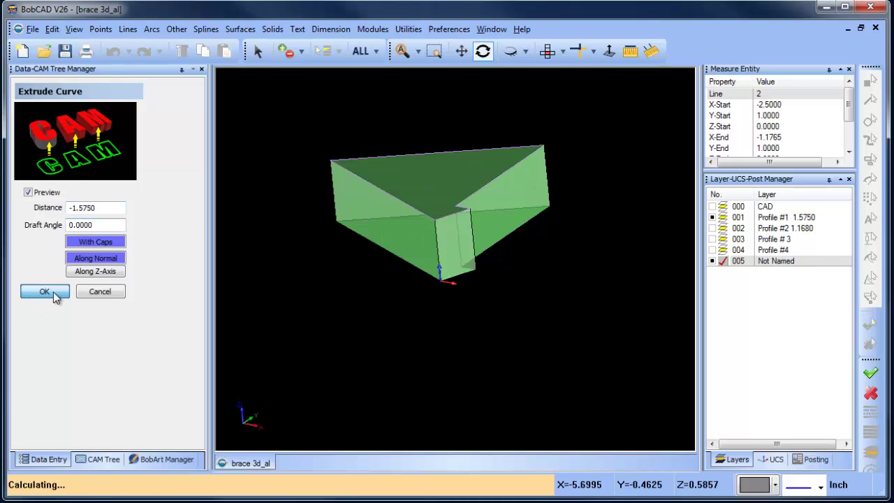
{"action": "left_click_drag", "start_coordinate": [440, 235], "coordinate": [580, 273]}
Step: Make Profile #2 current and extrude its green line -2.0000 into a second solid
{"action": "left_click", "coordinate": [726, 230]}
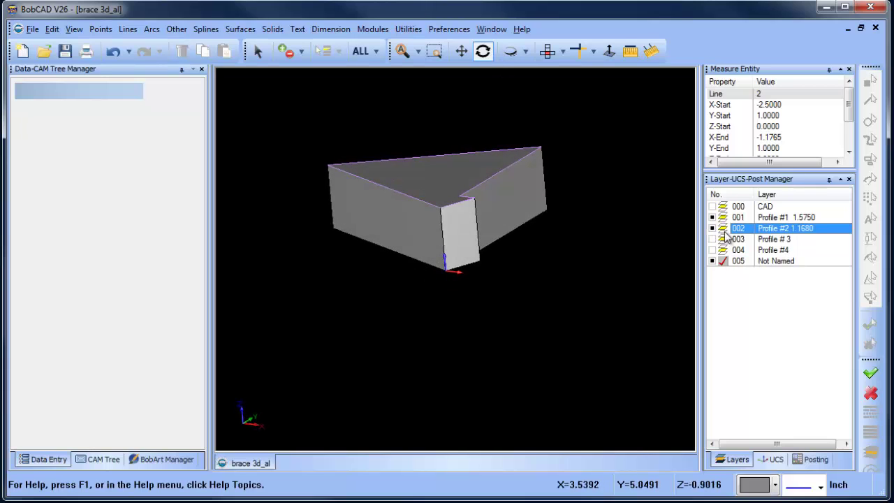
{"action": "left_click", "coordinate": [723, 229]}
{"action": "left_click_drag", "start_coordinate": [482, 230], "coordinate": [432, 317]}
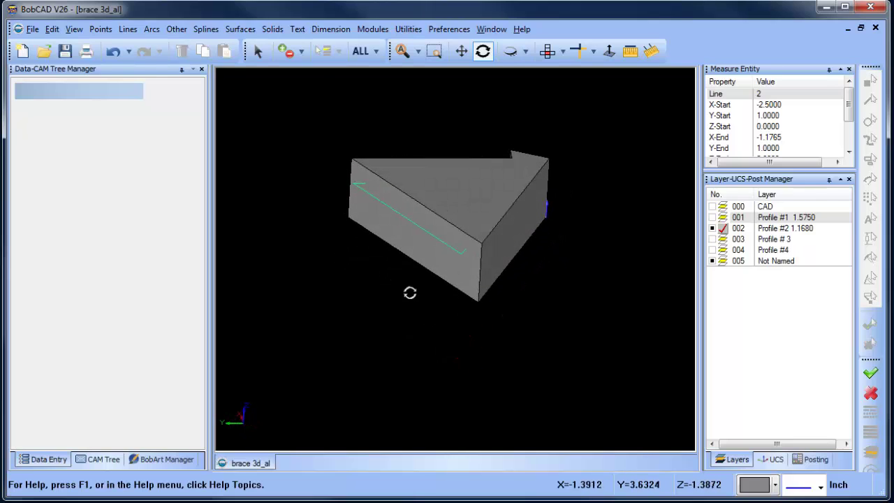
{"action": "left_click", "coordinate": [239, 28]}
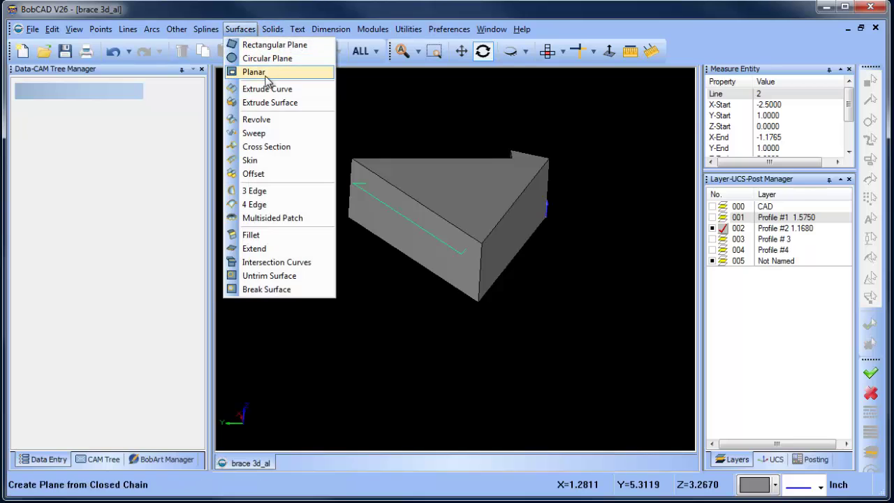
{"action": "left_click", "coordinate": [266, 89]}
{"action": "left_click_drag", "start_coordinate": [112, 208], "coordinate": [43, 210]}
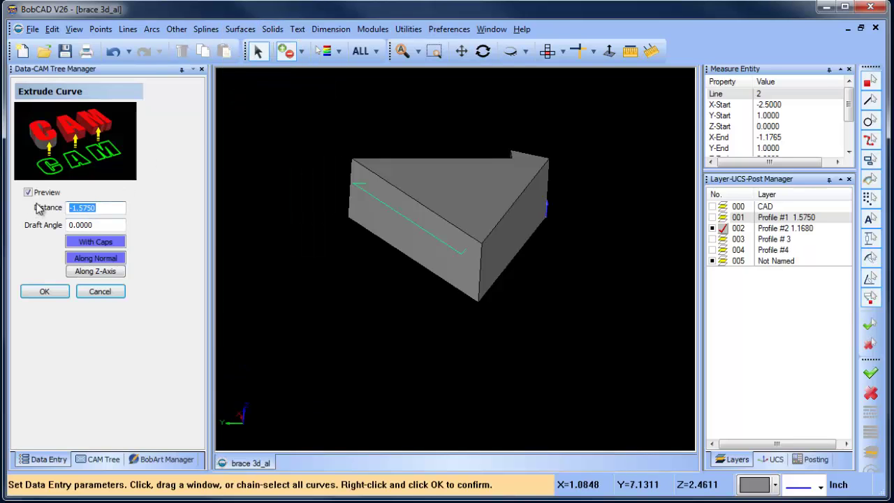
{"action": "left_click", "coordinate": [380, 203]}
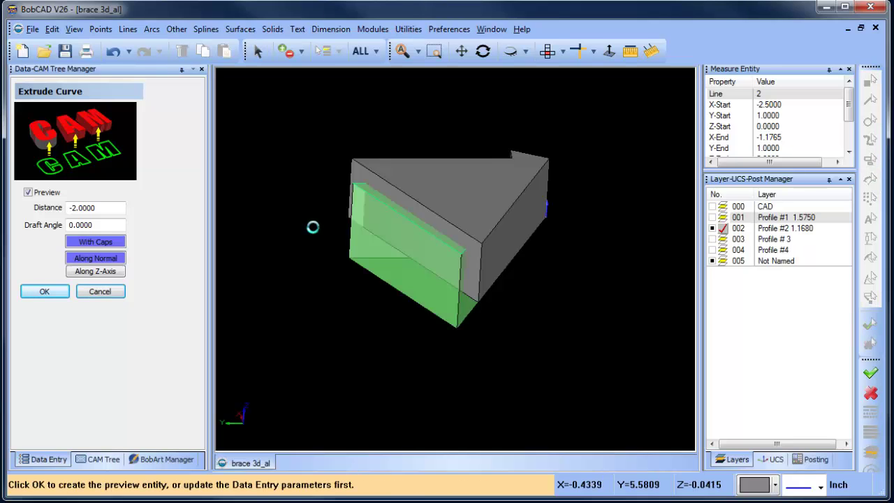
{"action": "middle_click_drag", "start_coordinate": [491, 342], "coordinate": [517, 318]}
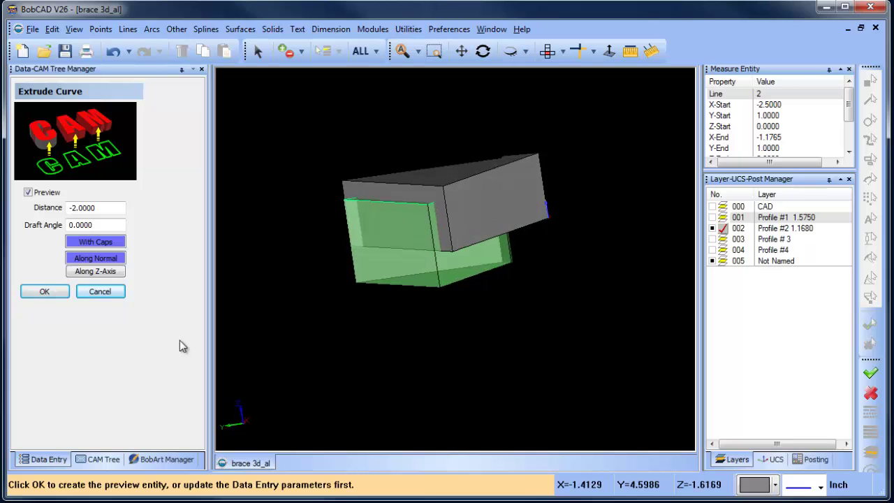
{"action": "left_click", "coordinate": [44, 291]}
{"action": "left_click", "coordinate": [100, 291]}
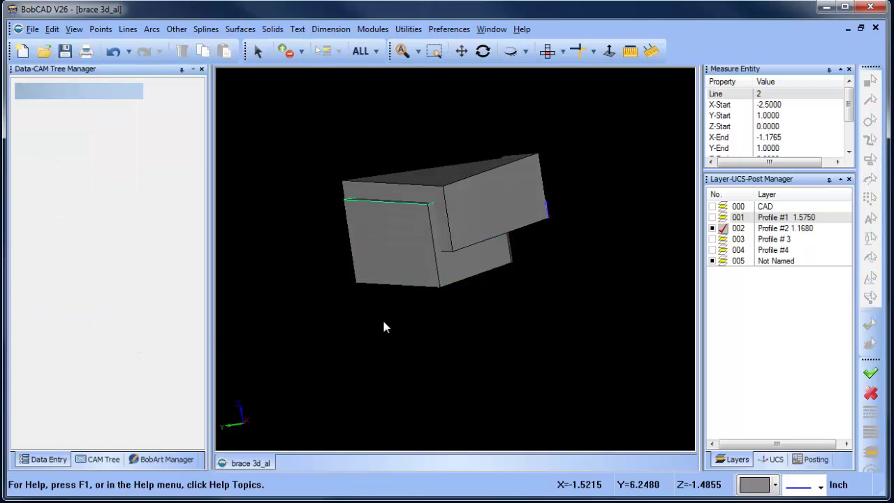
Step: Check the hole and slot profiles against the solid, hide them again, and make layer 005 current
{"action": "left_click", "coordinate": [714, 239]}
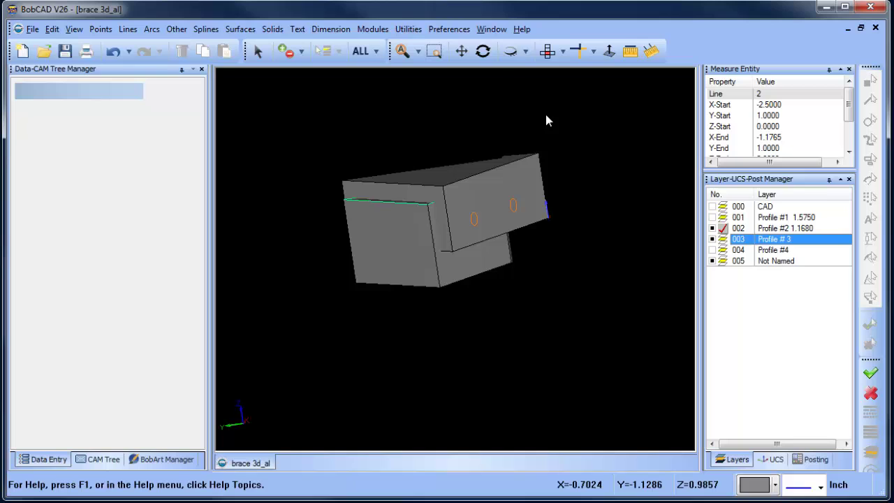
{"action": "left_click", "coordinate": [483, 51]}
{"action": "left_click_drag", "start_coordinate": [543, 236], "coordinate": [438, 273]}
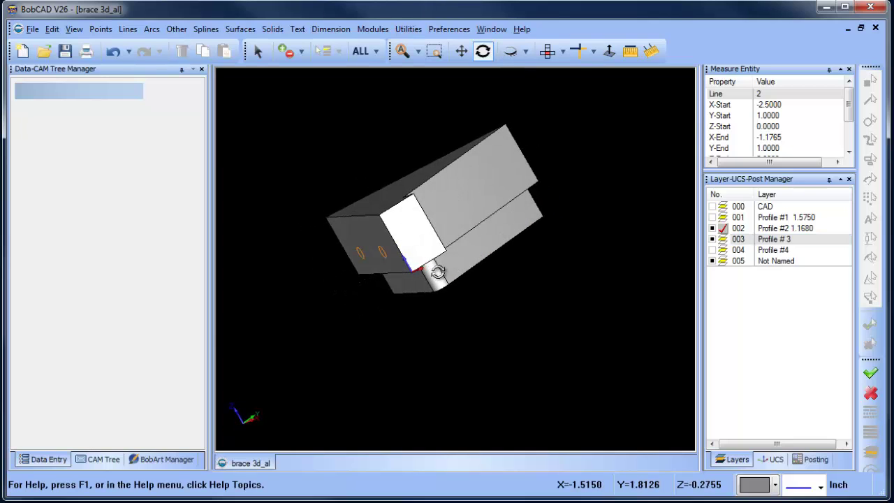
{"action": "left_click", "coordinate": [714, 250]}
{"action": "left_click_drag", "start_coordinate": [587, 253], "coordinate": [609, 312]}
{"action": "left_click", "coordinate": [713, 238]}
{"action": "left_click", "coordinate": [713, 250]}
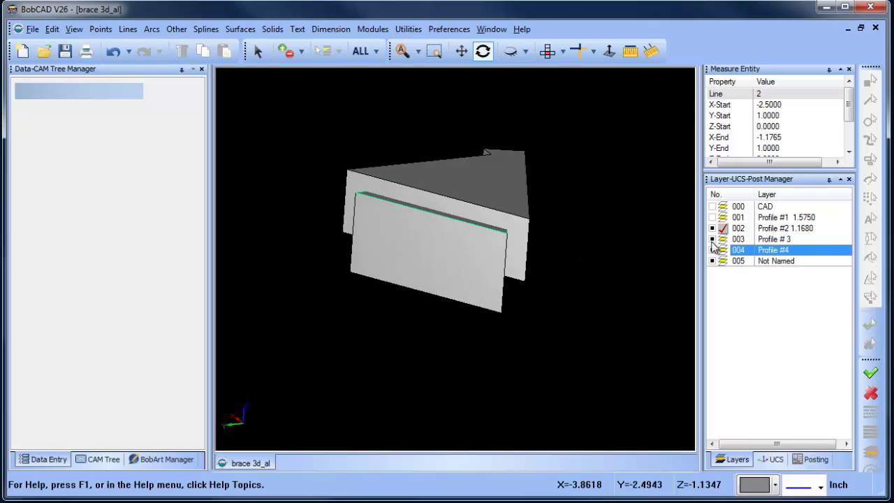
{"action": "left_click", "coordinate": [723, 261]}
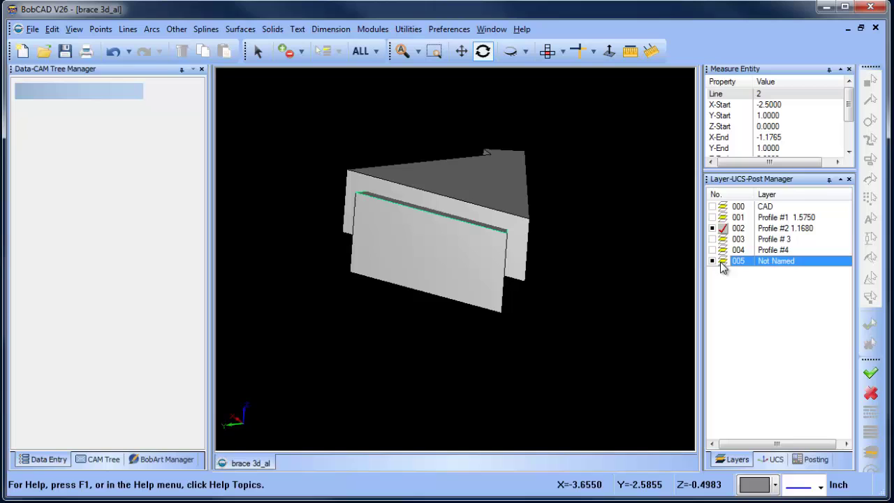
{"action": "left_click", "coordinate": [714, 229]}
{"action": "left_click", "coordinate": [712, 229]}
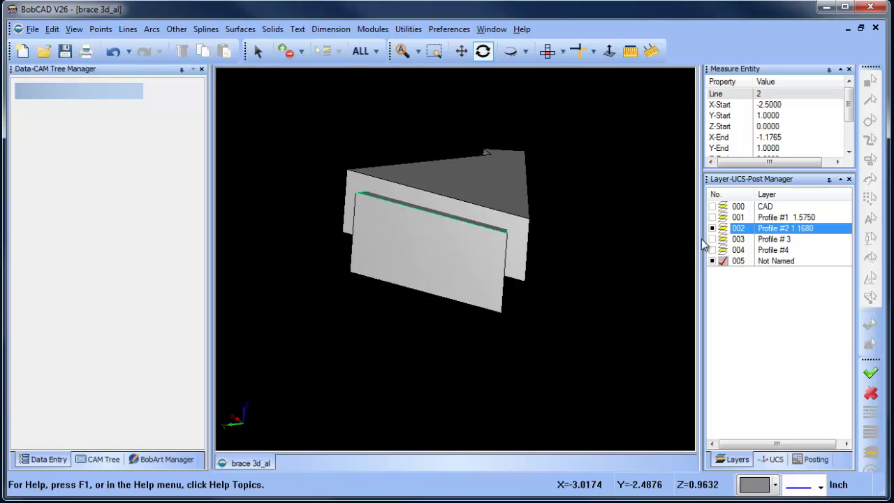
{"action": "left_click_drag", "start_coordinate": [467, 300], "coordinate": [419, 265]}
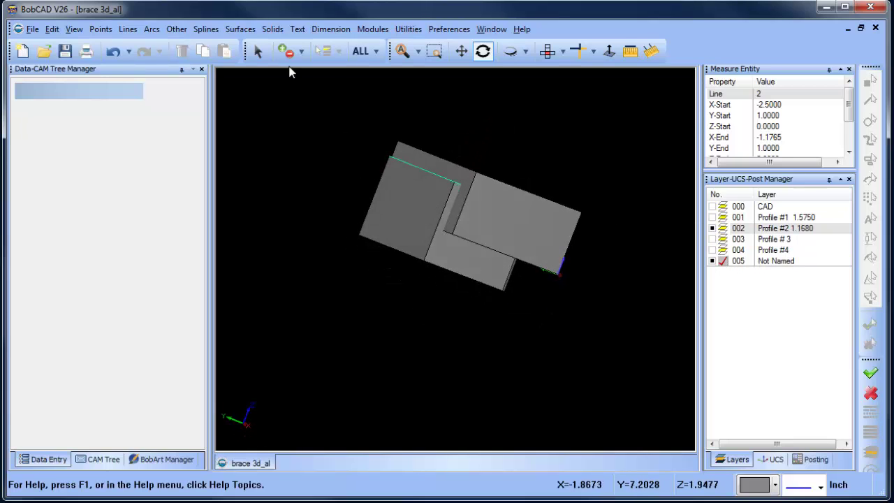
Step: Subtract the left block from the right-hand solid
{"action": "left_click", "coordinate": [272, 29]}
{"action": "left_click", "coordinate": [321, 144]}
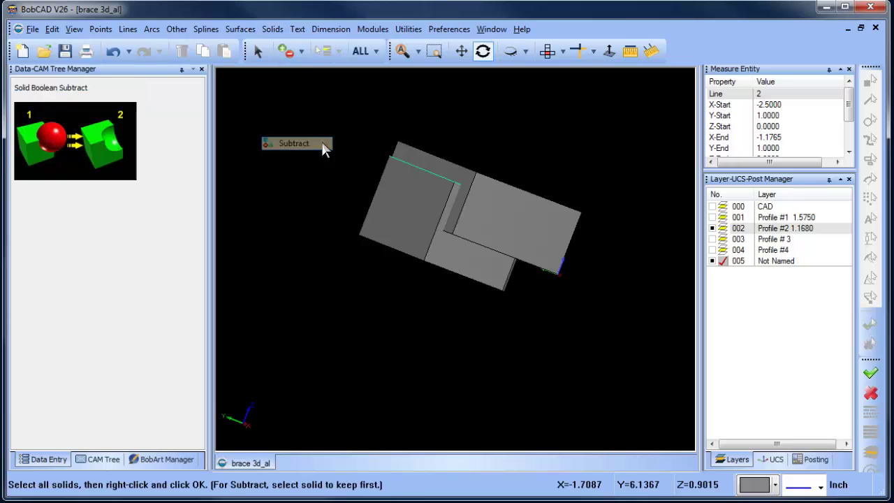
{"action": "left_click", "coordinate": [535, 202]}
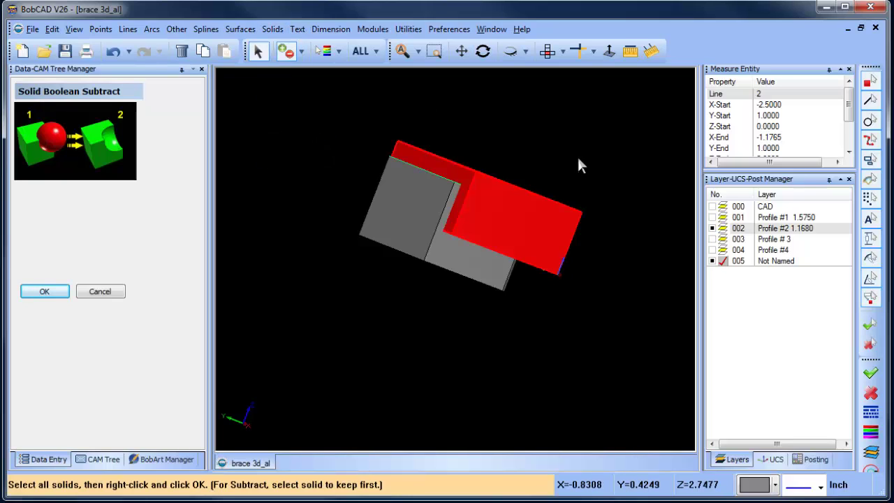
{"action": "left_click", "coordinate": [402, 176]}
{"action": "right_click", "coordinate": [532, 128]}
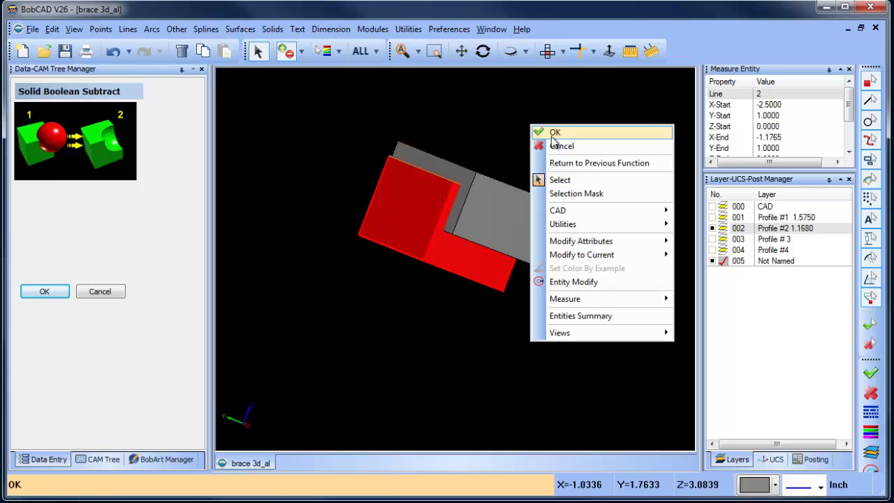
{"action": "left_click", "coordinate": [542, 131]}
Step: Subtract the remaining block from the kept solid, then end the Subtract command
{"action": "left_click", "coordinate": [272, 29]}
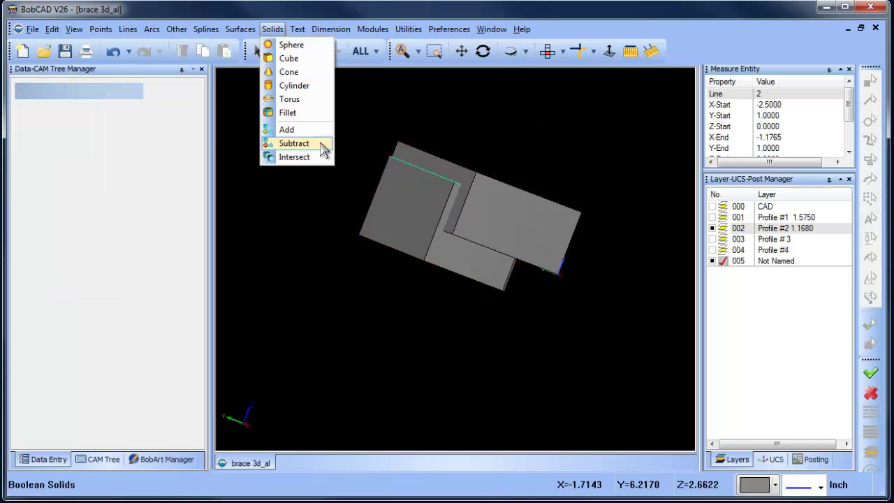
{"action": "left_click", "coordinate": [320, 143]}
{"action": "left_click", "coordinate": [499, 194]}
{"action": "left_click", "coordinate": [483, 51]}
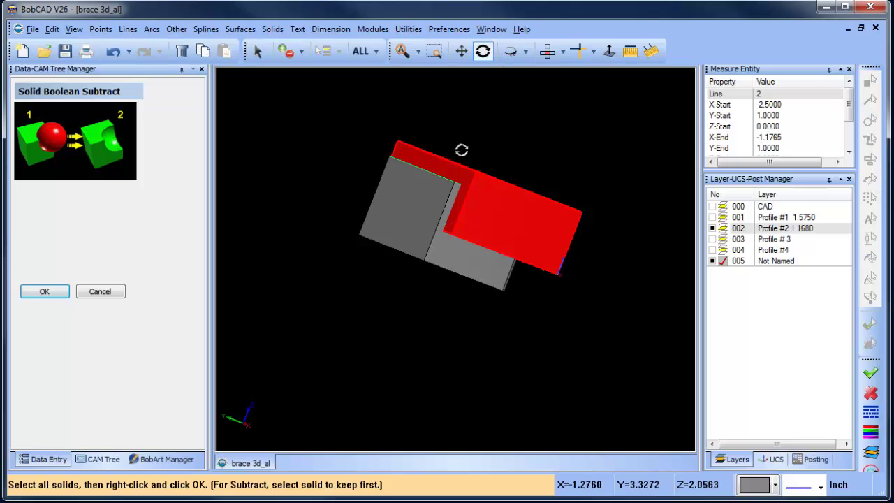
{"action": "left_click_drag", "start_coordinate": [462, 149], "coordinate": [324, 212]}
{"action": "left_click", "coordinate": [258, 51]}
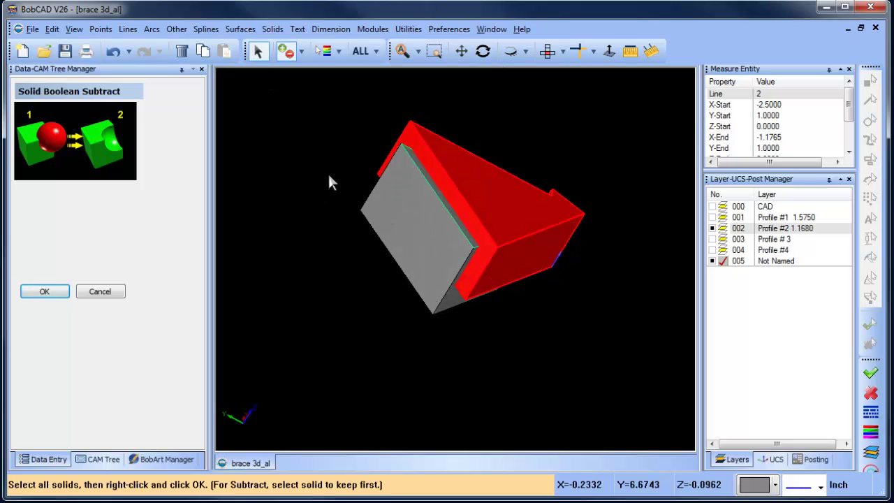
{"action": "left_click", "coordinate": [379, 205]}
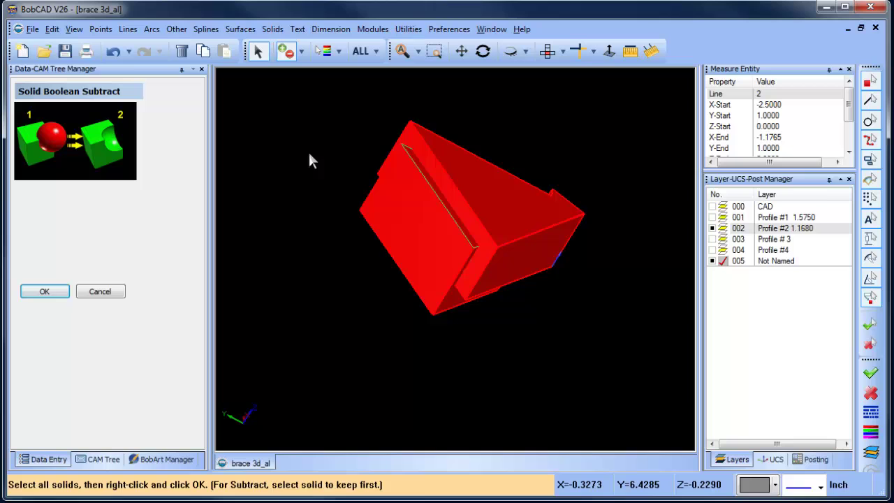
{"action": "right_click", "coordinate": [309, 152]}
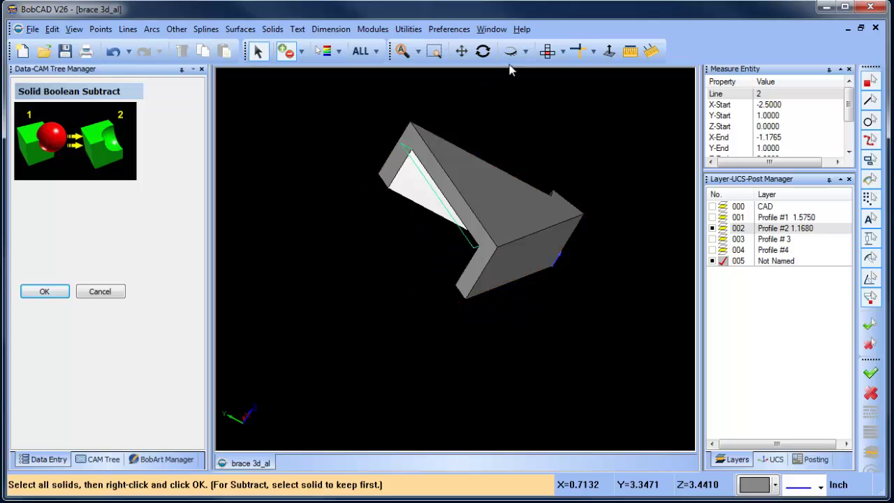
{"action": "left_click", "coordinate": [483, 51]}
{"action": "left_click_drag", "start_coordinate": [458, 325], "coordinate": [535, 280]}
{"action": "right_click", "coordinate": [518, 188]}
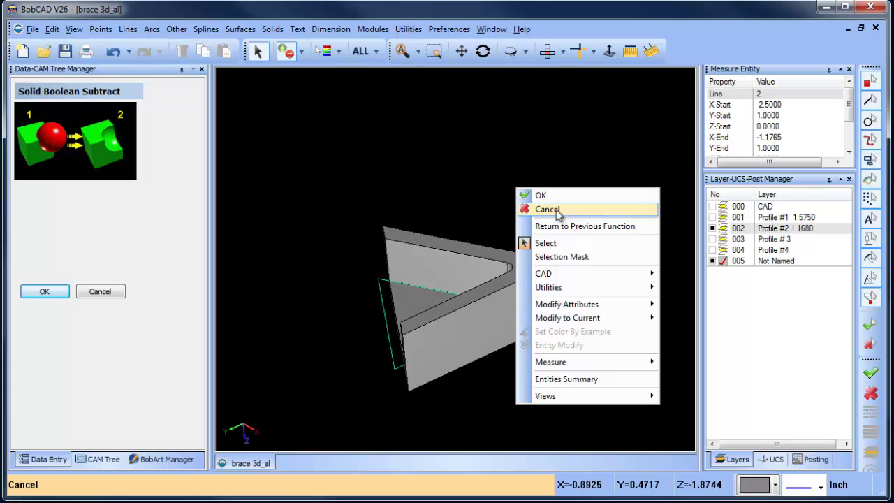
{"action": "left_click", "coordinate": [557, 208]}
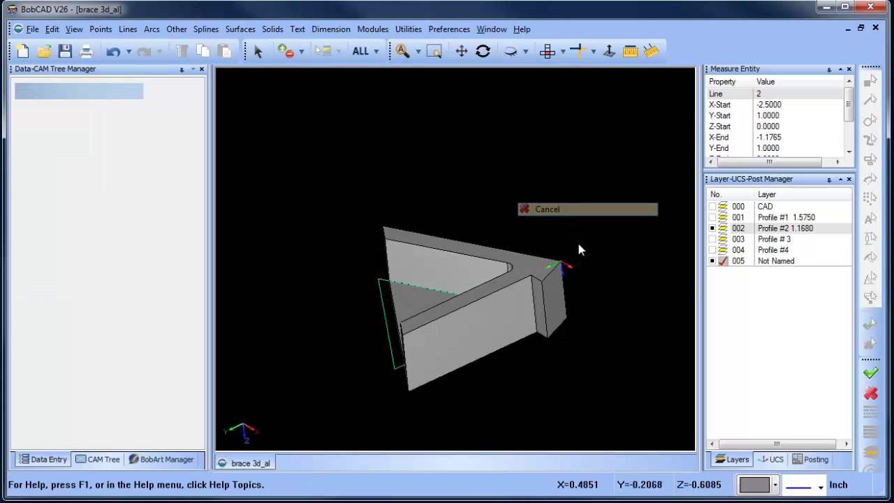
Step: Show the Profile # 3 hole circles in wireframe, make that layer current, and hide Profile #2
{"action": "left_click", "coordinate": [713, 240]}
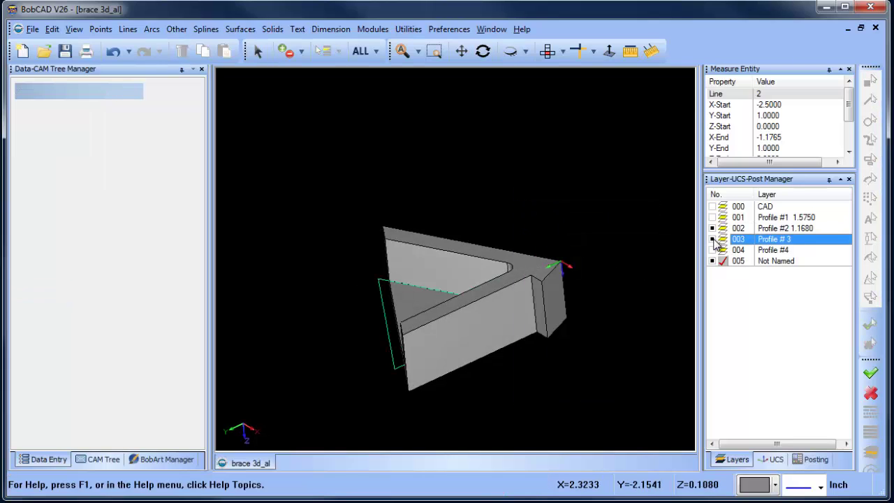
{"action": "left_click", "coordinate": [482, 50]}
{"action": "left_click_drag", "start_coordinate": [573, 333], "coordinate": [587, 356]}
{"action": "left_click", "coordinate": [459, 364]}
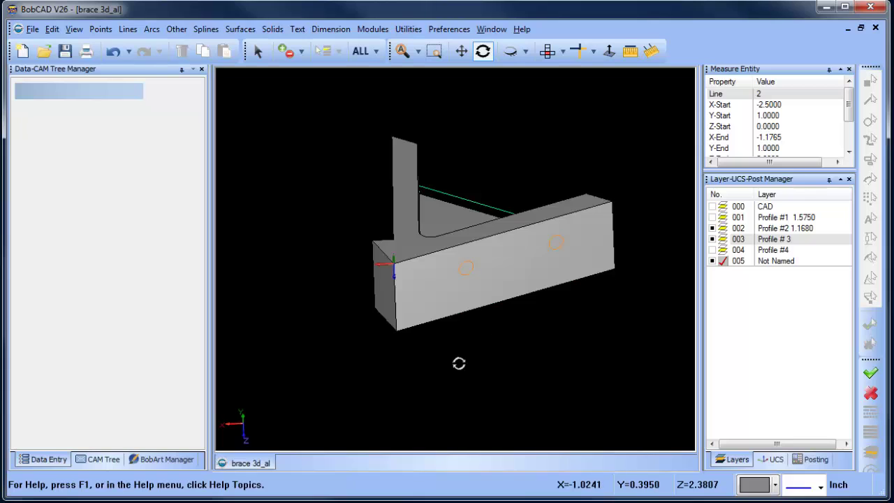
{"action": "left_click_drag", "start_coordinate": [490, 335], "coordinate": [517, 314]}
{"action": "left_click", "coordinate": [723, 240]}
{"action": "left_click", "coordinate": [713, 228]}
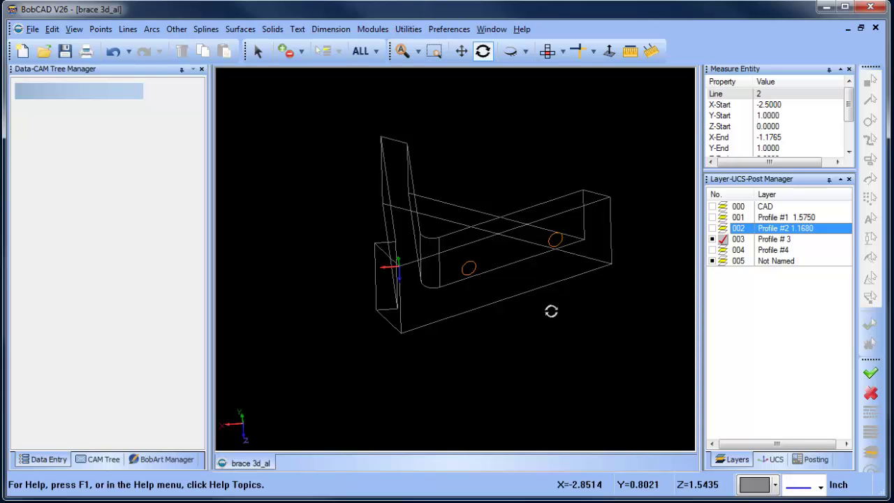
{"action": "mouse_move", "coordinate": [551, 311]}
{"action": "left_mouse_down"}
{"action": "mouse_move", "coordinate": [559, 337]}
{"action": "mouse_move", "coordinate": [543, 317]}
{"action": "mouse_move", "coordinate": [505, 305]}
{"action": "mouse_move", "coordinate": [561, 307]}
{"action": "mouse_move", "coordinate": [559, 325]}
{"action": "left_mouse_up"}
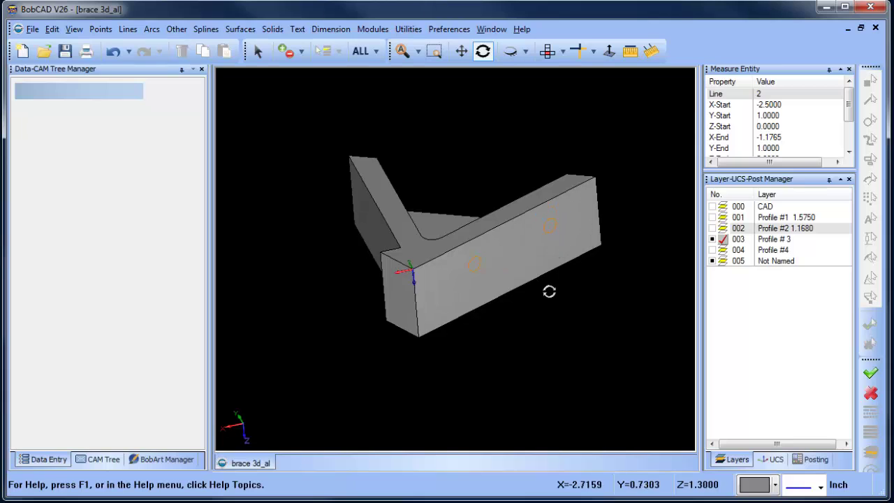
{"action": "left_click_drag", "start_coordinate": [522, 343], "coordinate": [542, 345]}
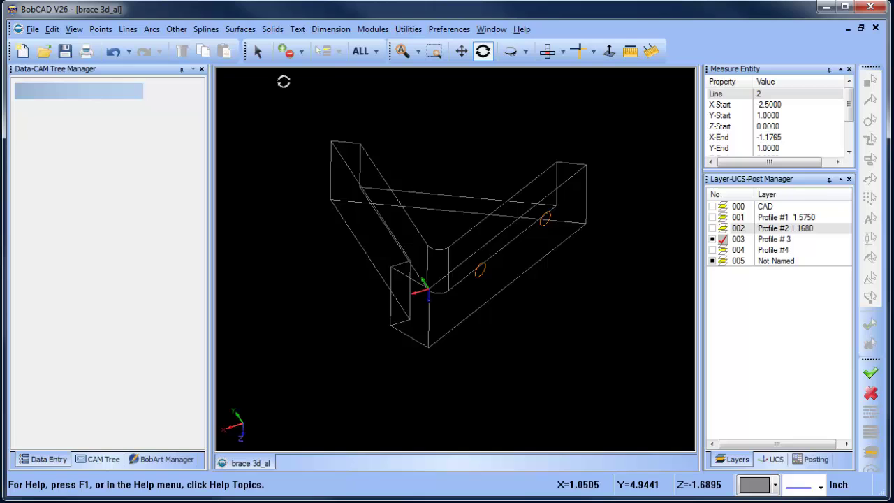
{"action": "left_click", "coordinate": [272, 29]}
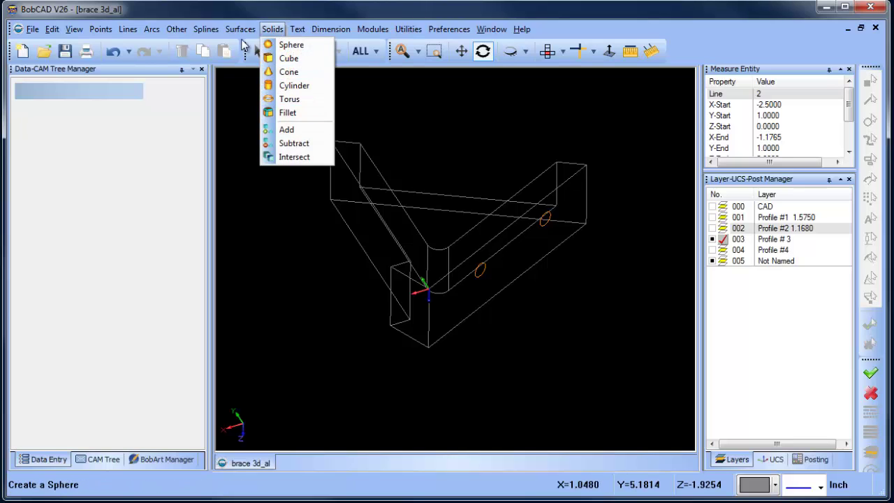
Step: Extrude both Profile # 3 hole circles by 1.0000 into cylinders through the brace wall
{"action": "left_click", "coordinate": [269, 90]}
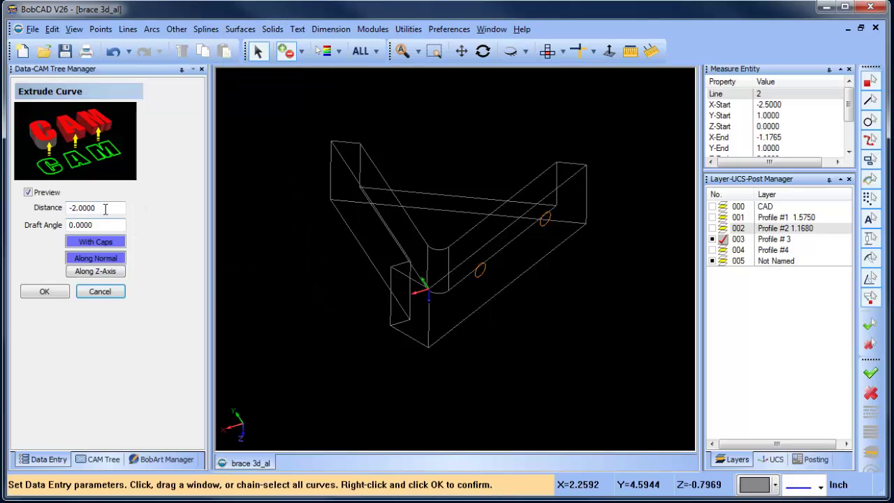
{"action": "left_click", "coordinate": [479, 272]}
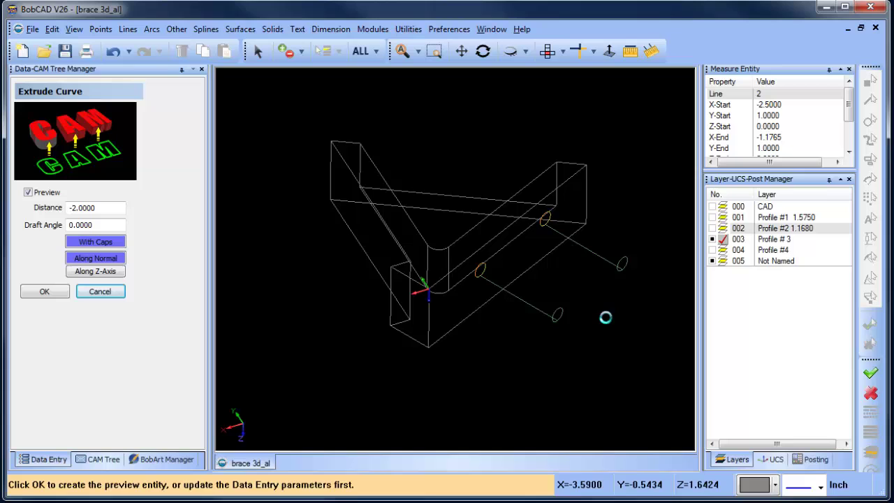
{"action": "left_click", "coordinate": [483, 51]}
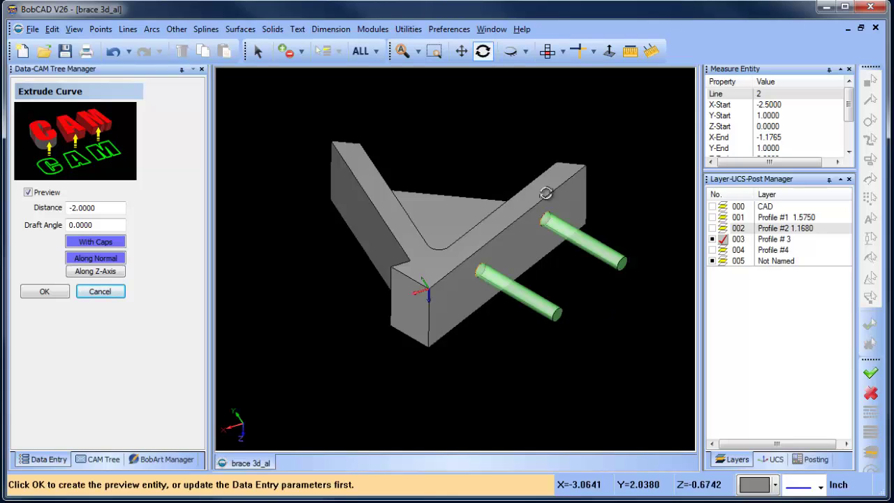
{"action": "left_click_drag", "start_coordinate": [545, 192], "coordinate": [531, 307]}
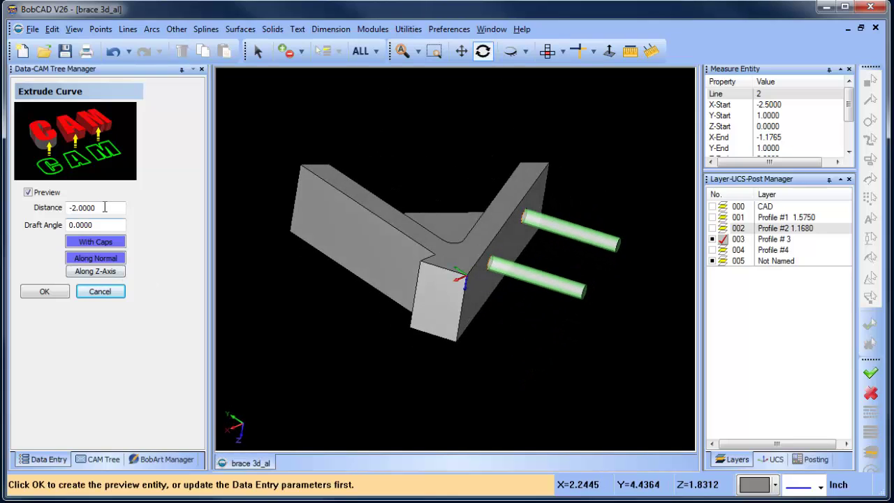
{"action": "double_click", "coordinate": [88, 208]}
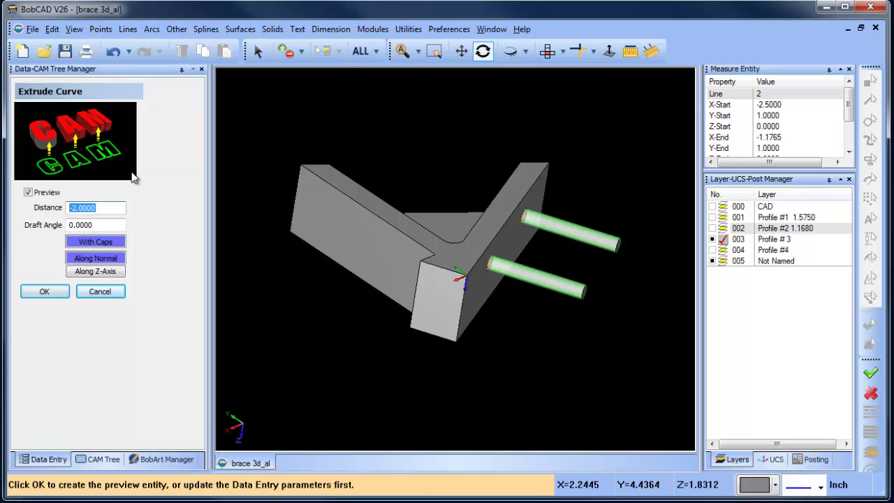
{"action": "type", "text": "1"}
{"action": "left_click", "coordinate": [107, 225]}
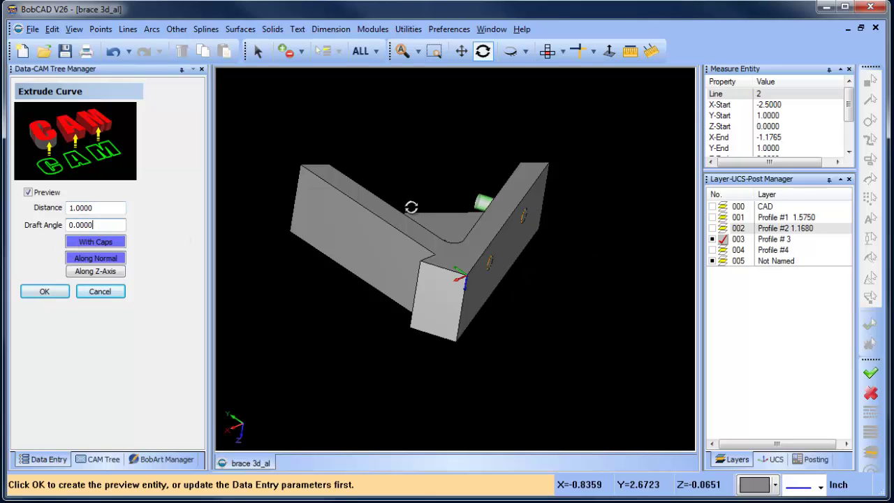
{"action": "left_click_drag", "start_coordinate": [477, 217], "coordinate": [328, 273]}
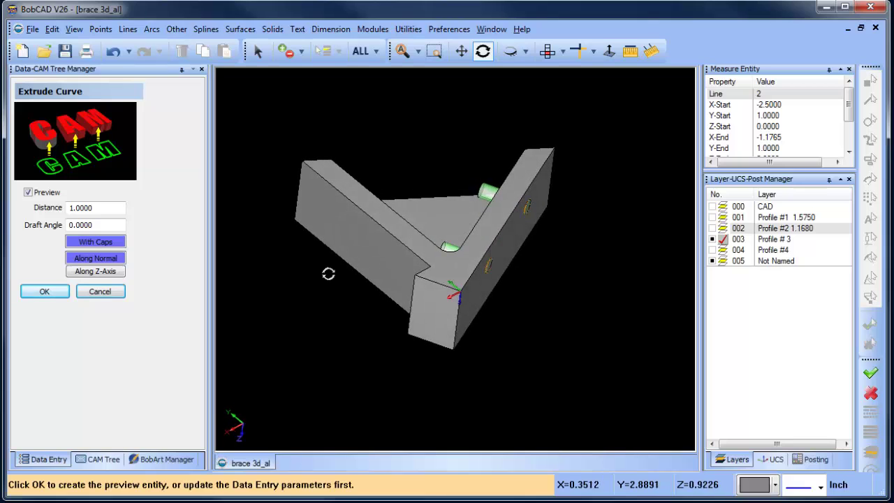
{"action": "left_click", "coordinate": [44, 292]}
{"action": "left_click", "coordinate": [101, 294]}
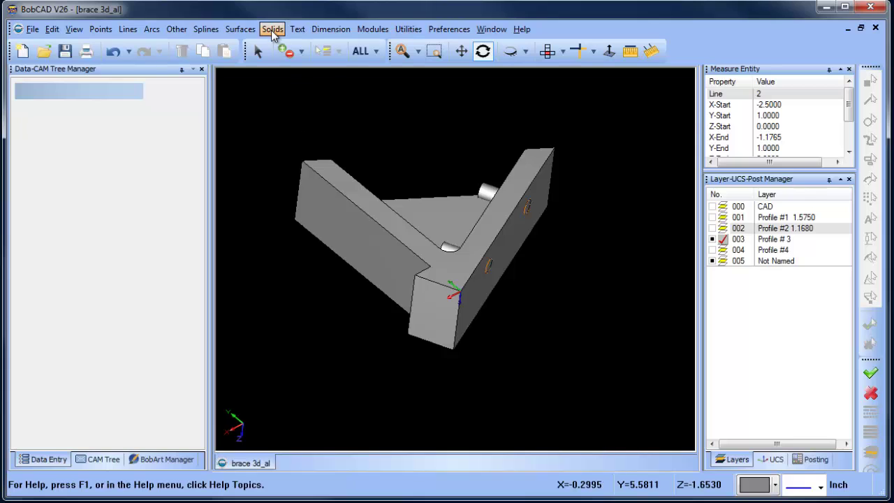
Step: Subtract both cylinders from the brace solid, leaving two round through-holes
{"action": "left_click", "coordinate": [272, 29]}
{"action": "left_click", "coordinate": [308, 144]}
{"action": "left_click", "coordinate": [353, 210]}
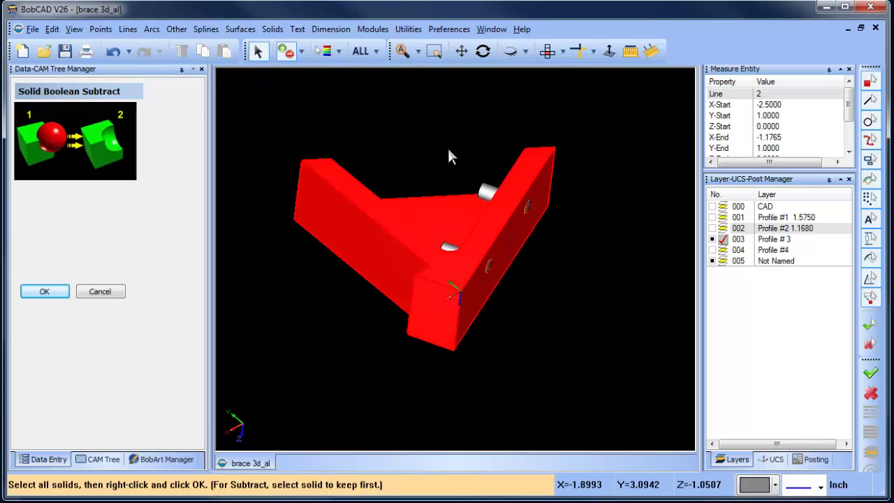
{"action": "left_click", "coordinate": [483, 51]}
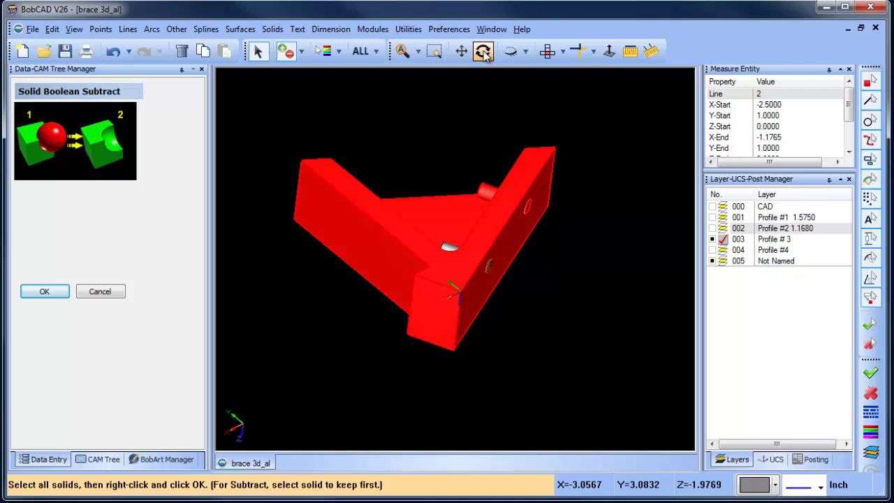
{"action": "left_click_drag", "start_coordinate": [482, 105], "coordinate": [601, 239]}
{"action": "key", "text": "Escape"}
{"action": "left_click", "coordinate": [451, 262]}
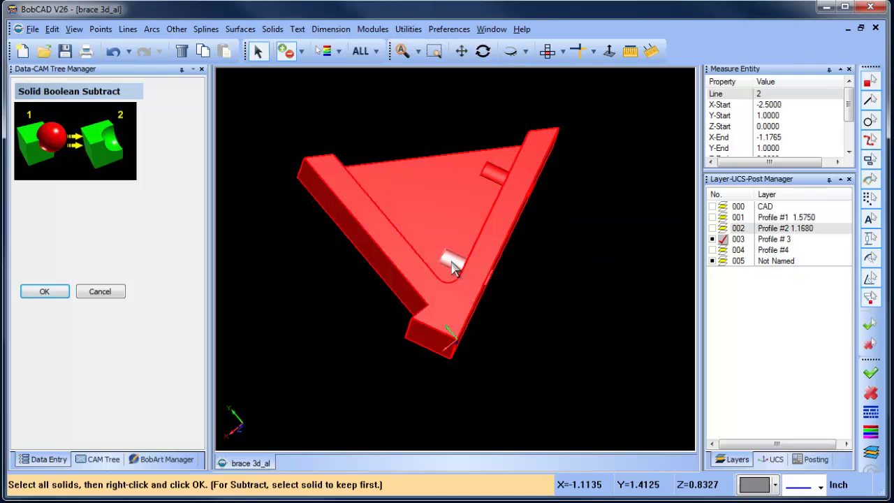
{"action": "right_click", "coordinate": [623, 257]}
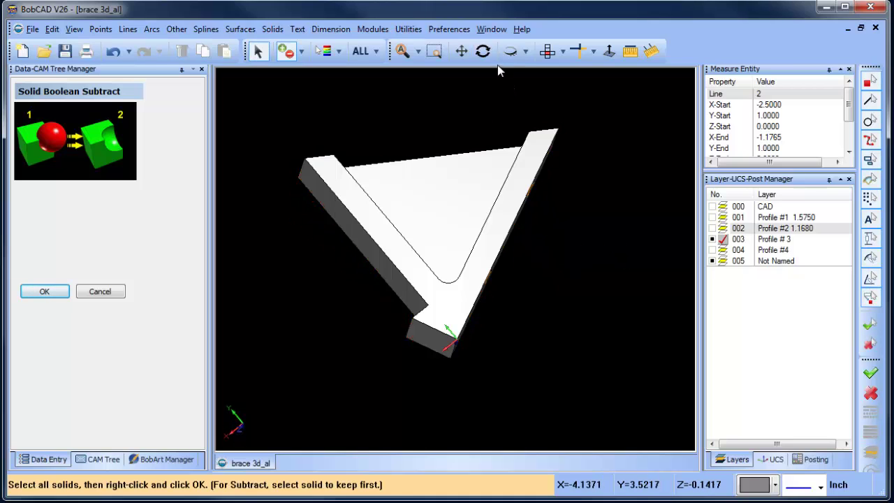
{"action": "left_click", "coordinate": [465, 230]}
{"action": "left_click_drag", "start_coordinate": [465, 229], "coordinate": [463, 261]}
{"action": "key", "text": "Escape"}
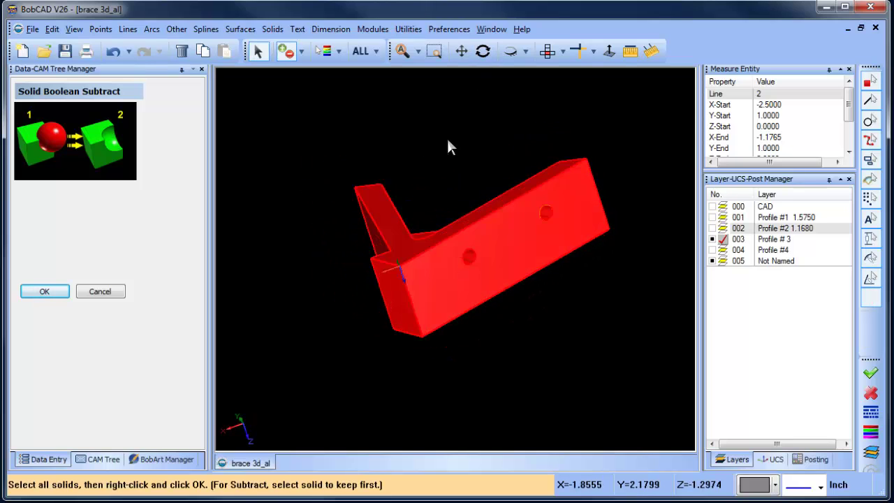
{"action": "right_click", "coordinate": [447, 140]}
{"action": "left_click", "coordinate": [479, 161]}
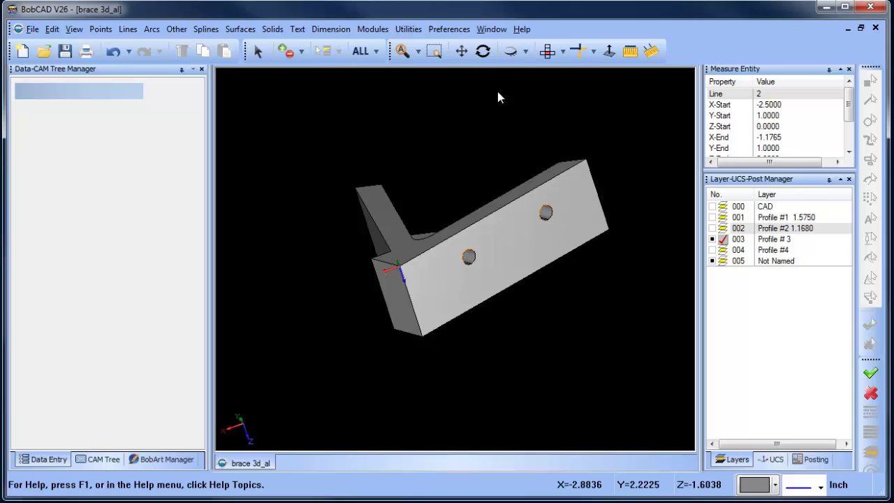
Step: Show Profile #4, and hide Profile # 3 and the solid's layer 005, leaving only the slot outline
{"action": "left_click", "coordinate": [483, 51]}
{"action": "left_click_drag", "start_coordinate": [454, 342], "coordinate": [690, 257]}
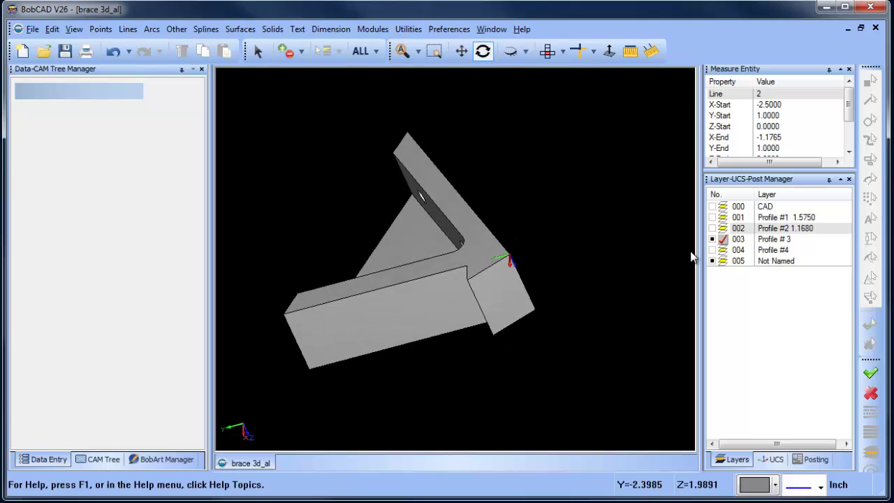
{"action": "left_click", "coordinate": [720, 249]}
{"action": "left_click", "coordinate": [720, 239]}
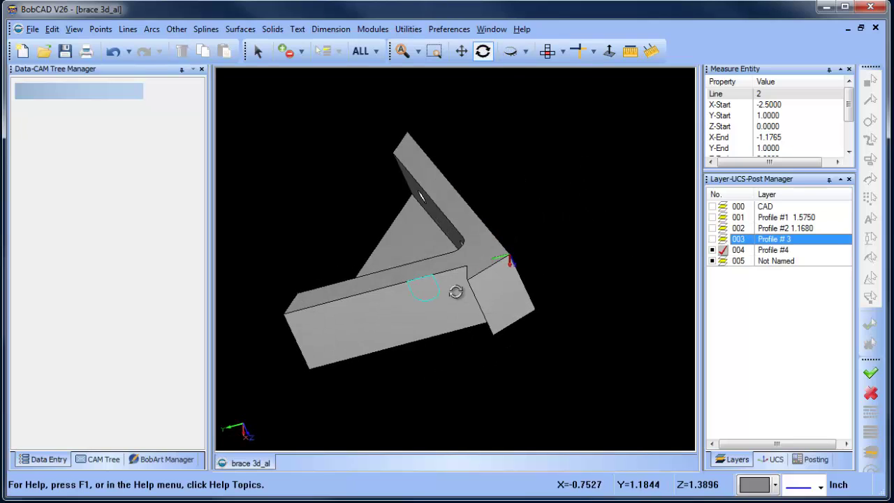
{"action": "left_click_drag", "start_coordinate": [455, 295], "coordinate": [469, 272]}
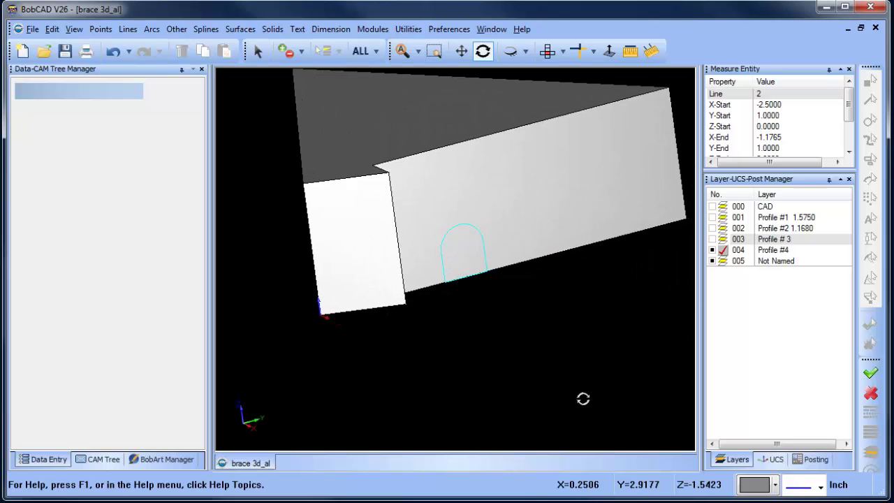
{"action": "left_click_drag", "start_coordinate": [604, 373], "coordinate": [360, 330]}
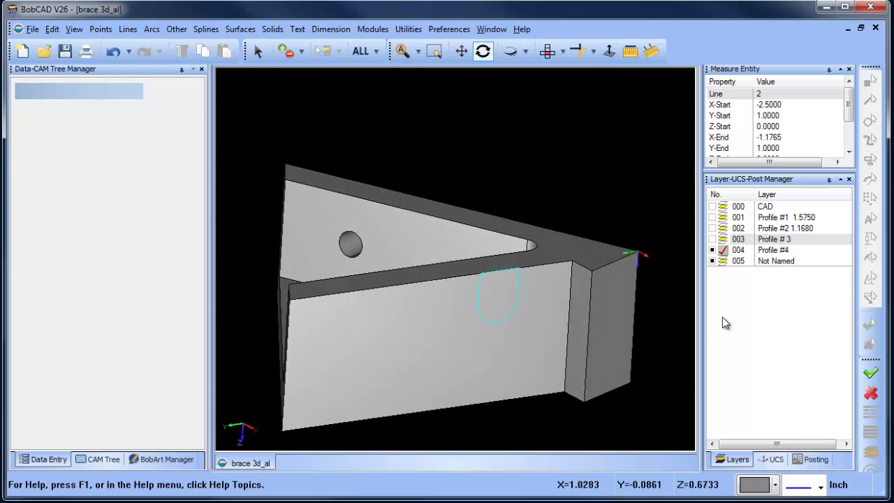
{"action": "left_click", "coordinate": [713, 260]}
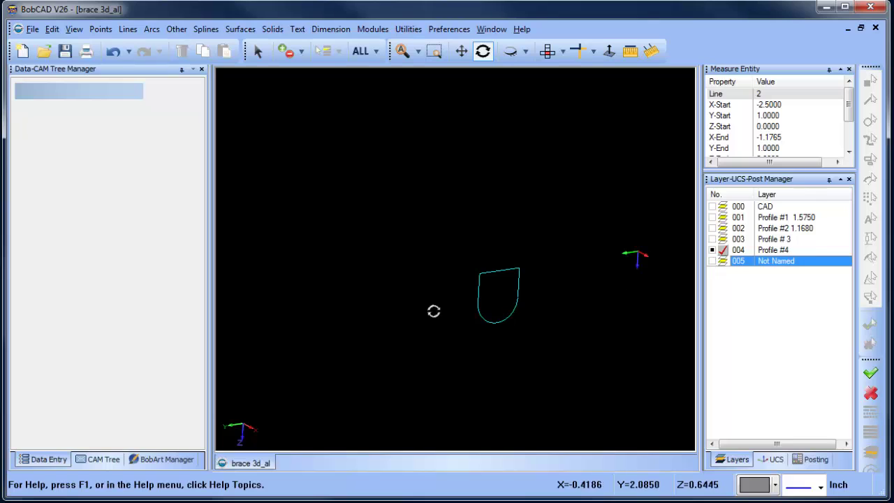
{"action": "left_click_drag", "start_coordinate": [433, 311], "coordinate": [395, 330]}
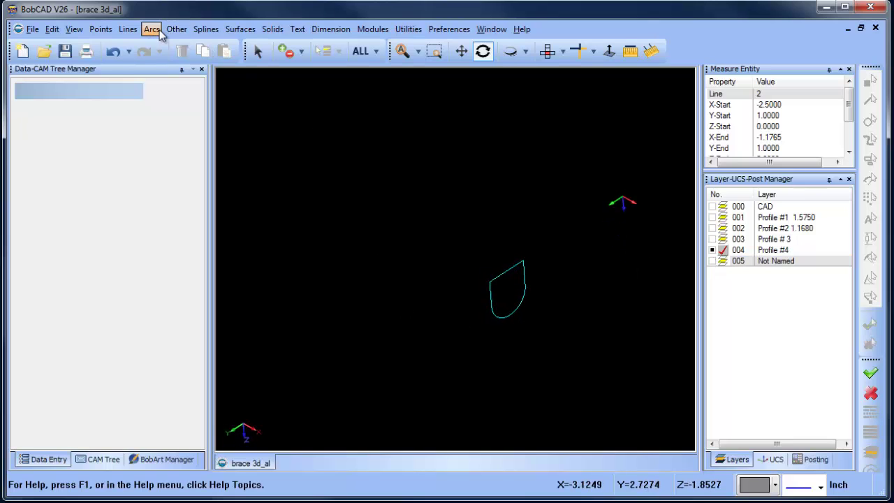
Step: Draw a line parallel to the profile's top edge, then undo the misplaced line
{"action": "left_click", "coordinate": [128, 29]}
{"action": "left_click", "coordinate": [176, 100]}
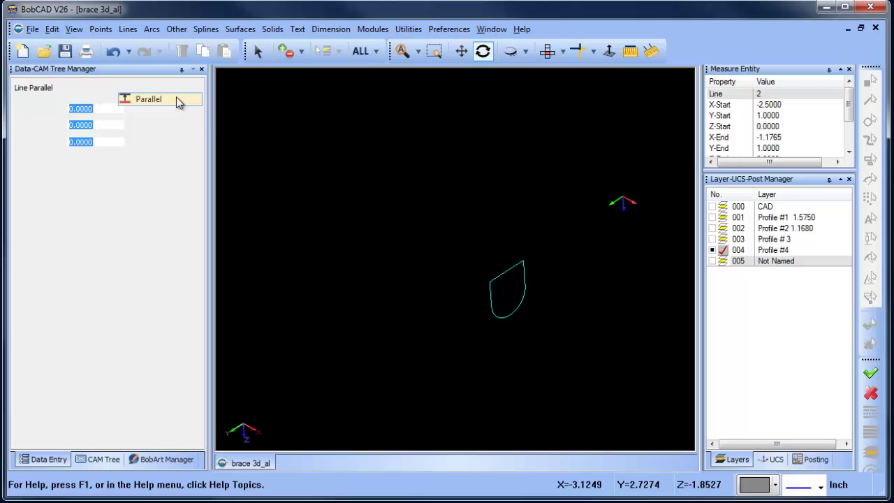
{"action": "left_click", "coordinate": [505, 272]}
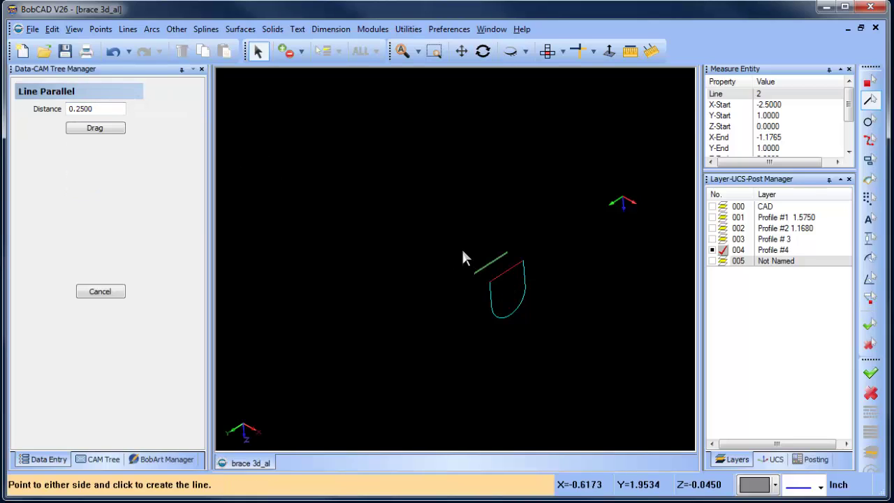
{"action": "left_click", "coordinate": [462, 250]}
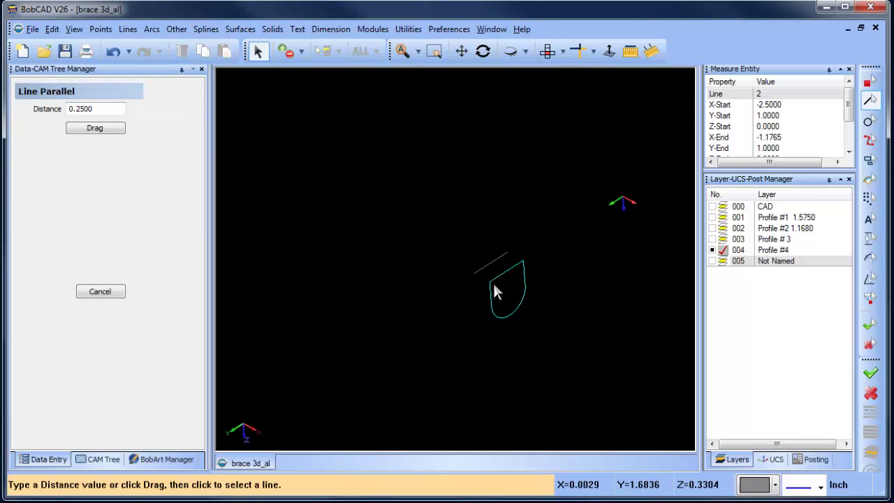
{"action": "mouse_move", "coordinate": [512, 260]}
{"action": "middle_mouse_down"}
{"action": "mouse_move", "coordinate": [547, 231]}
{"action": "mouse_move", "coordinate": [521, 274]}
{"action": "middle_mouse_up"}
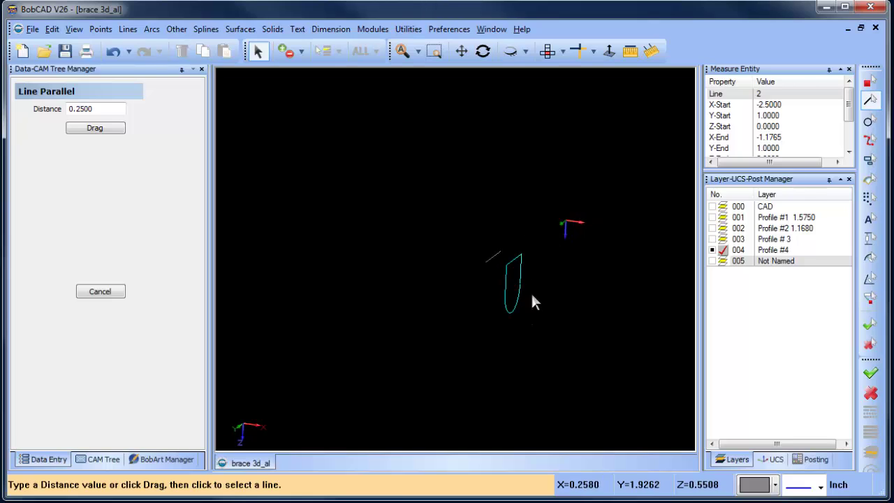
{"action": "left_click", "coordinate": [123, 59]}
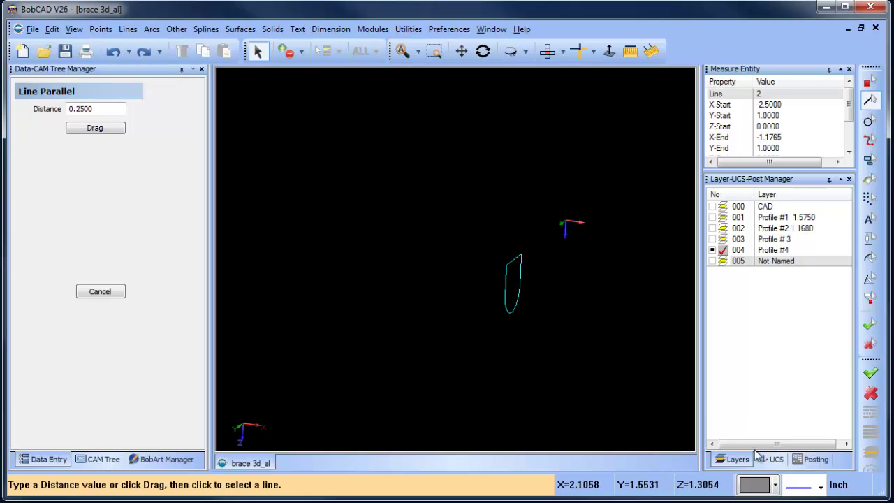
Step: Set the Side (Y/Z) work plane and draw the parallel line 0.25 above the top edge
{"action": "left_click", "coordinate": [772, 459]}
{"action": "left_click", "coordinate": [723, 217]}
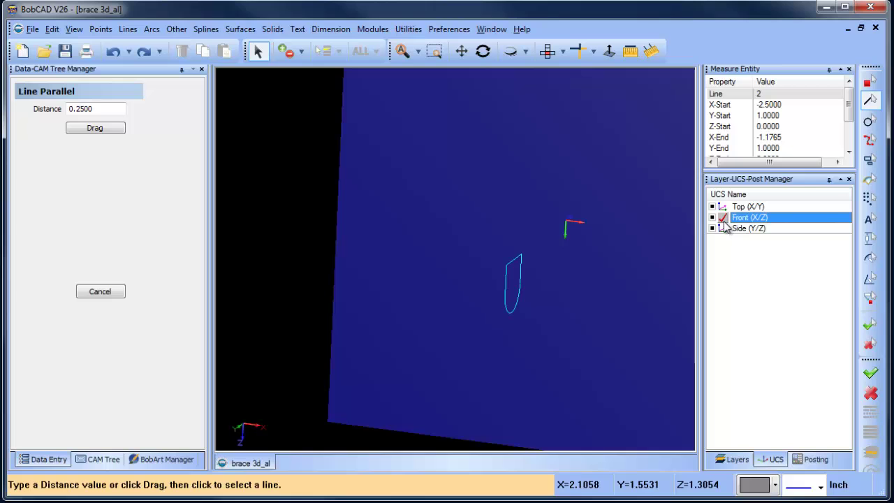
{"action": "left_click", "coordinate": [721, 228]}
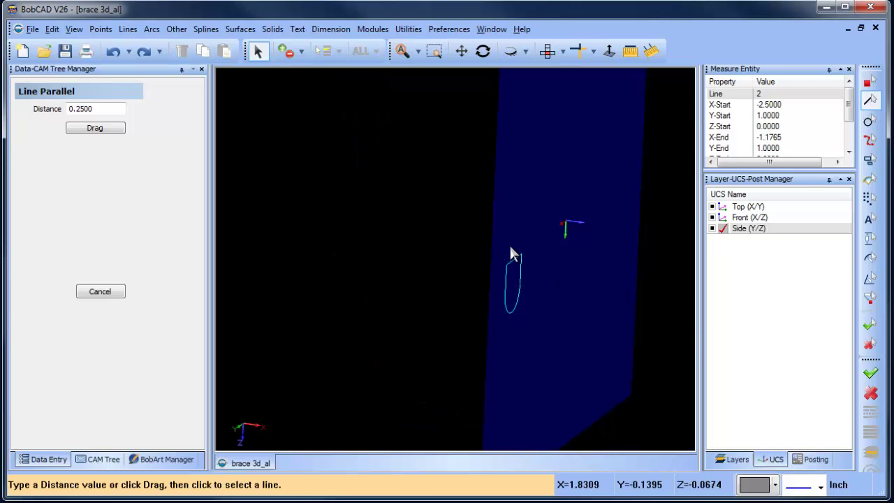
{"action": "left_click", "coordinate": [483, 50]}
{"action": "left_click_drag", "start_coordinate": [472, 224], "coordinate": [523, 328]}
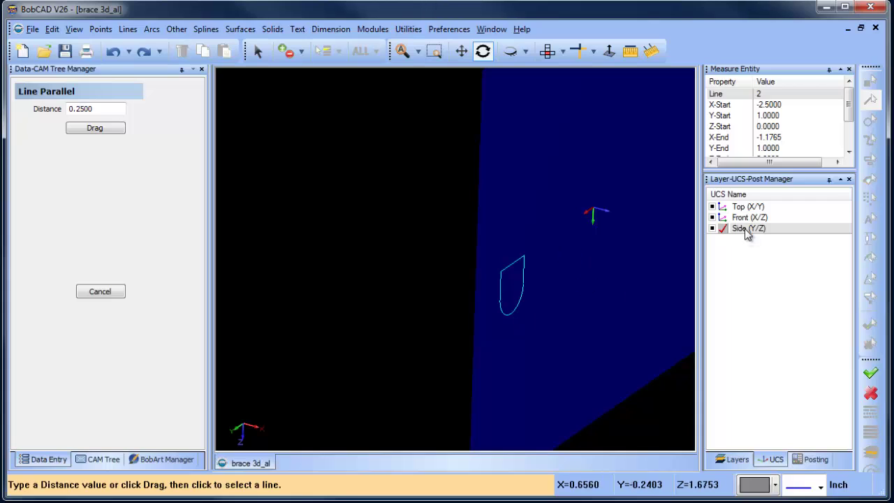
{"action": "key", "text": "Escape"}
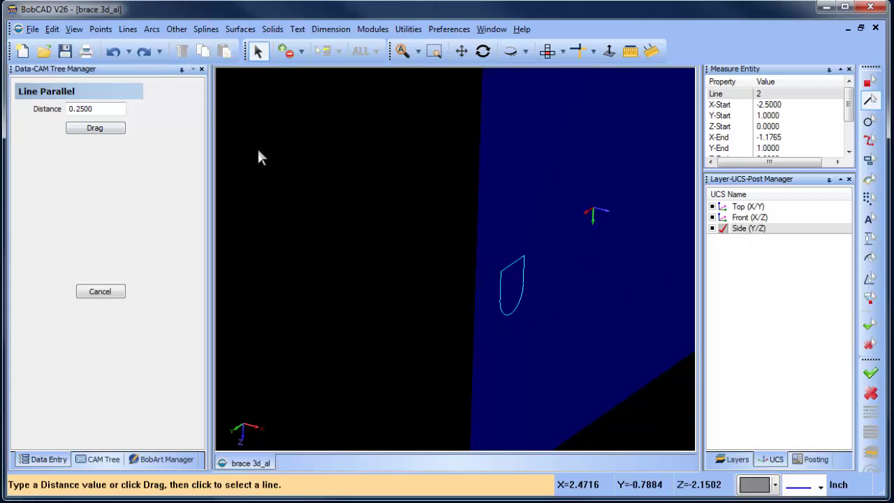
{"action": "left_click", "coordinate": [510, 266]}
{"action": "left_click", "coordinate": [513, 232]}
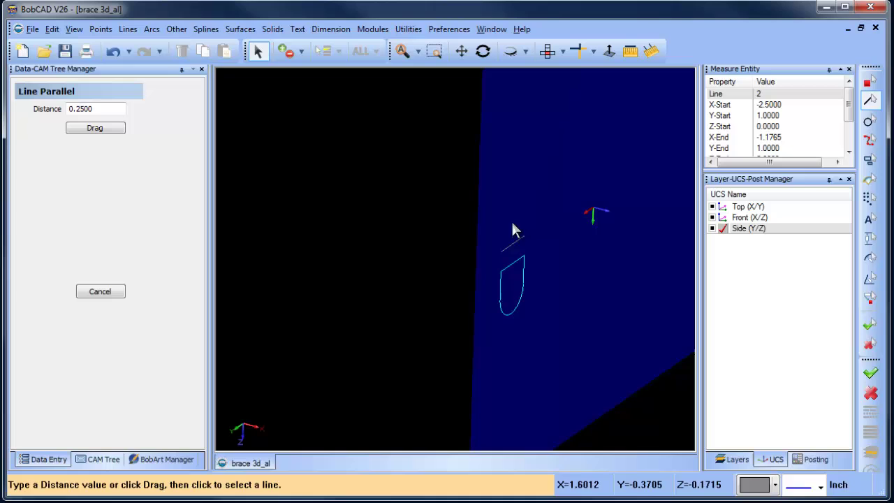
{"action": "right_click", "coordinate": [345, 217]}
{"action": "left_click", "coordinate": [356, 213]}
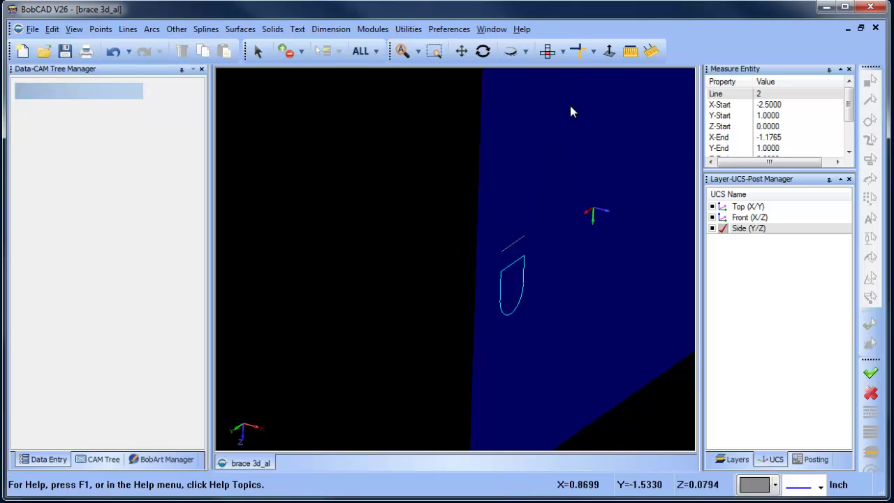
Step: Extend both slot sides up to the new parallel line with Trim Two Entities
{"action": "left_click", "coordinate": [579, 50]}
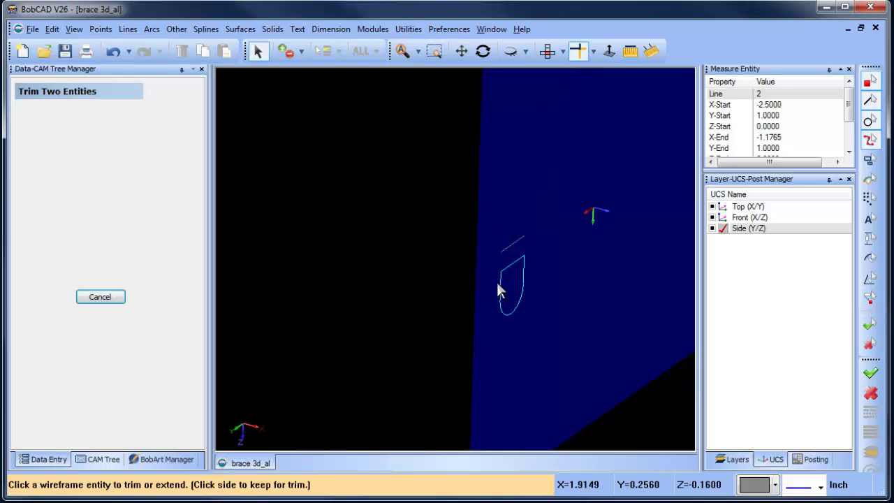
{"action": "left_click", "coordinate": [500, 286]}
{"action": "left_click", "coordinate": [515, 247]}
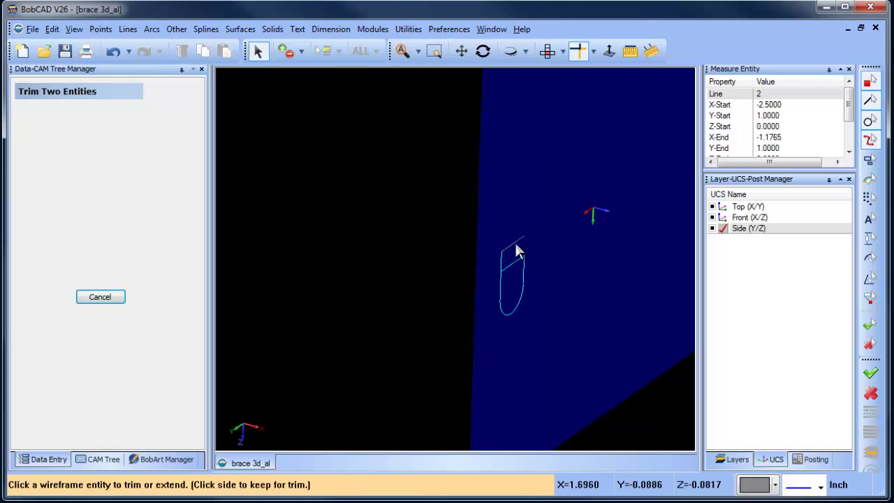
{"action": "left_click", "coordinate": [519, 264]}
{"action": "left_click", "coordinate": [524, 268]}
{"action": "right_click", "coordinate": [562, 255]}
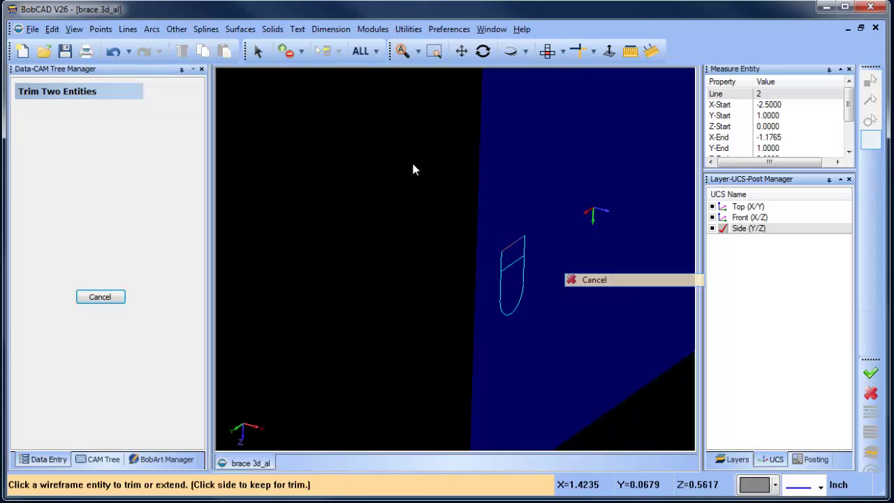
{"action": "left_click", "coordinate": [587, 279]}
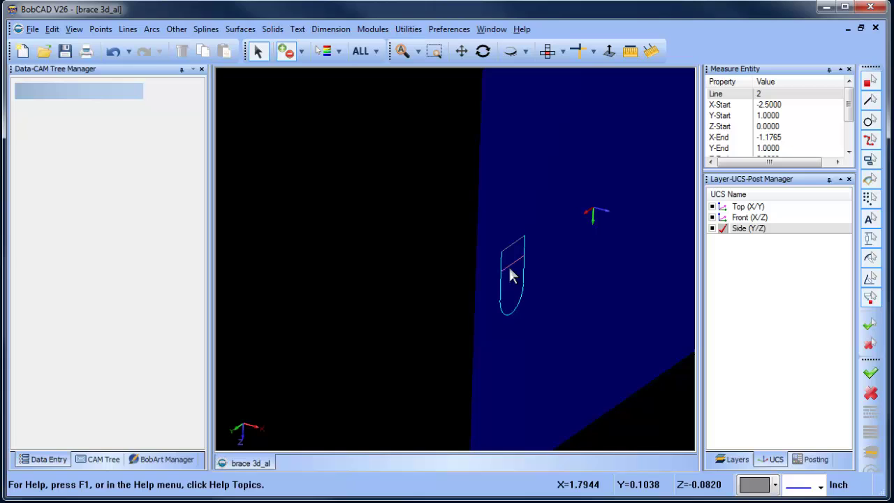
{"action": "middle_click_drag", "start_coordinate": [483, 309], "coordinate": [528, 312]}
Step: Set the Top (X/Y) work plane and show the solid brace's layer 005 again
{"action": "double_click", "coordinate": [728, 207]}
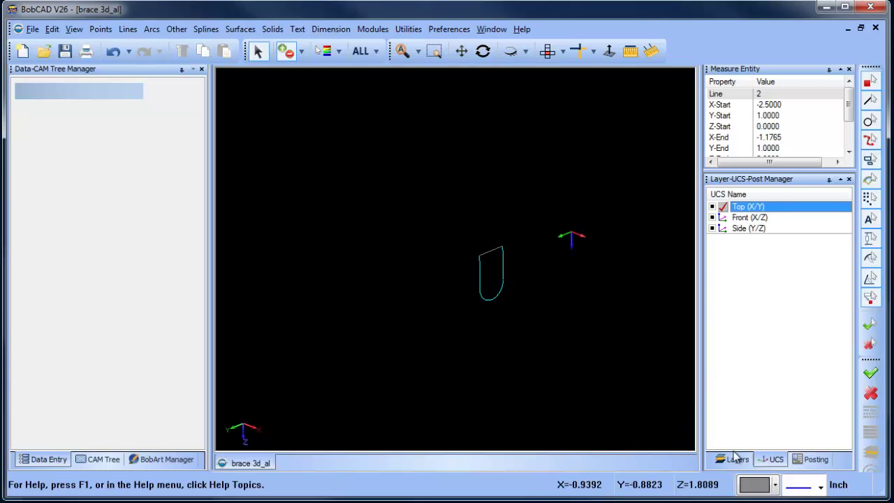
{"action": "left_click", "coordinate": [738, 459]}
{"action": "left_click", "coordinate": [713, 260]}
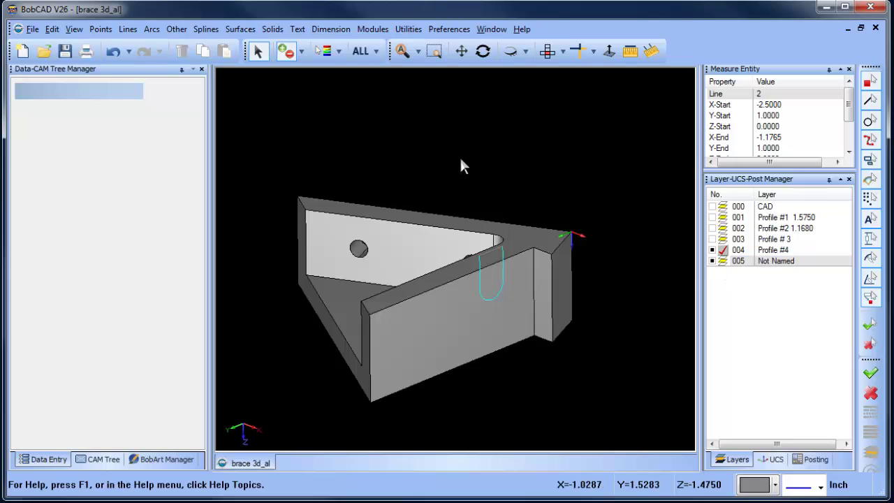
{"action": "middle_click_drag", "start_coordinate": [458, 166], "coordinate": [482, 171]}
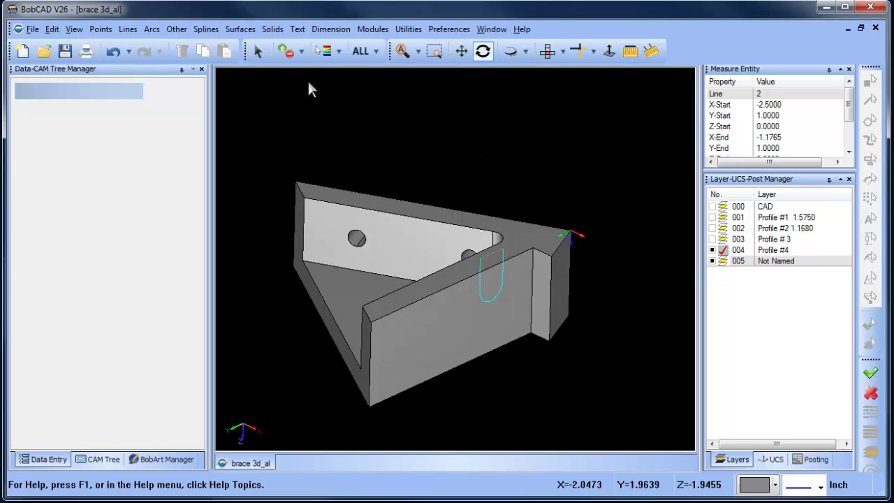
{"action": "left_click", "coordinate": [241, 28]}
Step: Extrude the U-shaped slot profile a distance of -0.5 into the brace wall, then orbit to check it
{"action": "left_click", "coordinate": [281, 93]}
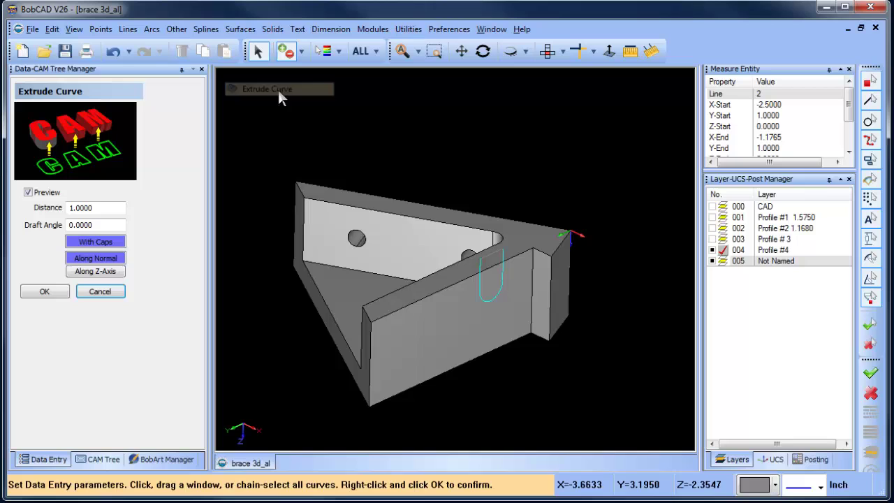
{"action": "left_click", "coordinate": [480, 288]}
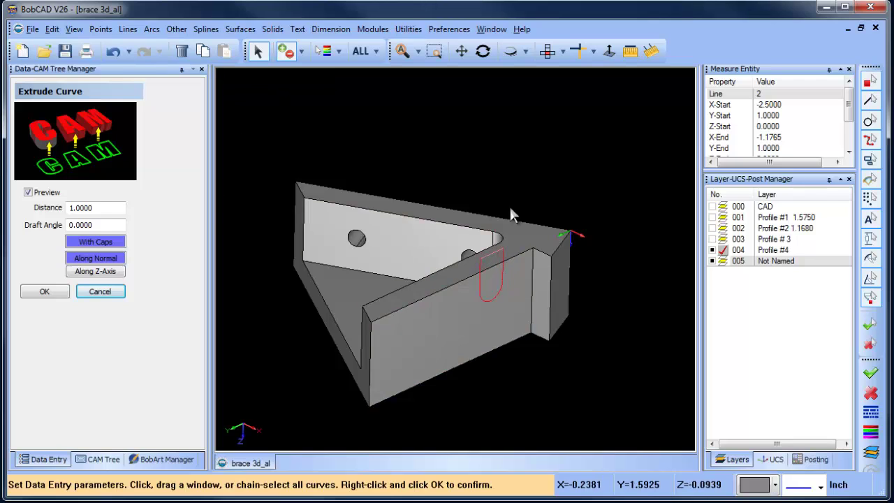
{"action": "right_click", "coordinate": [522, 168]}
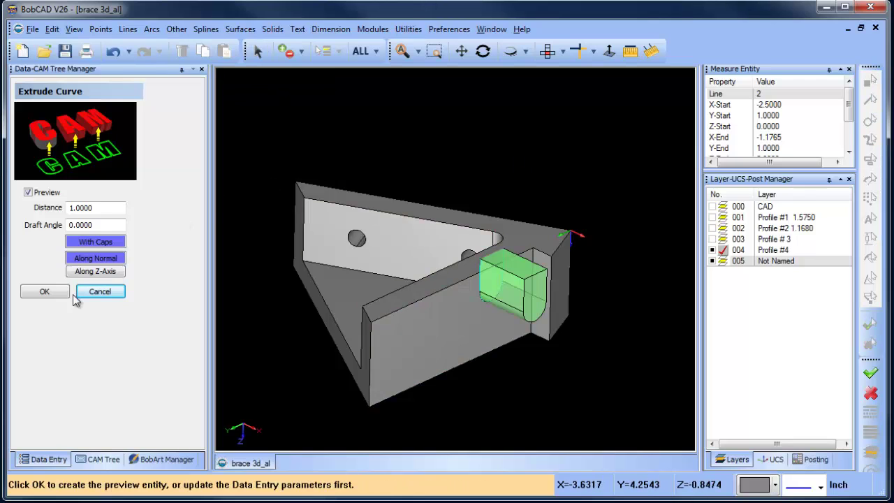
{"action": "double_click", "coordinate": [109, 210]}
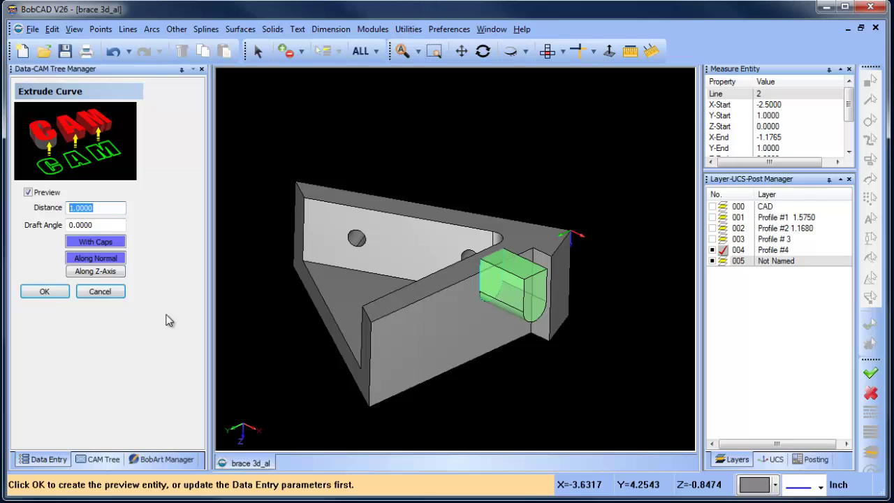
{"action": "left_click", "coordinate": [113, 225]}
{"action": "left_click", "coordinate": [483, 51]}
{"action": "left_click_drag", "start_coordinate": [493, 320], "coordinate": [304, 65]}
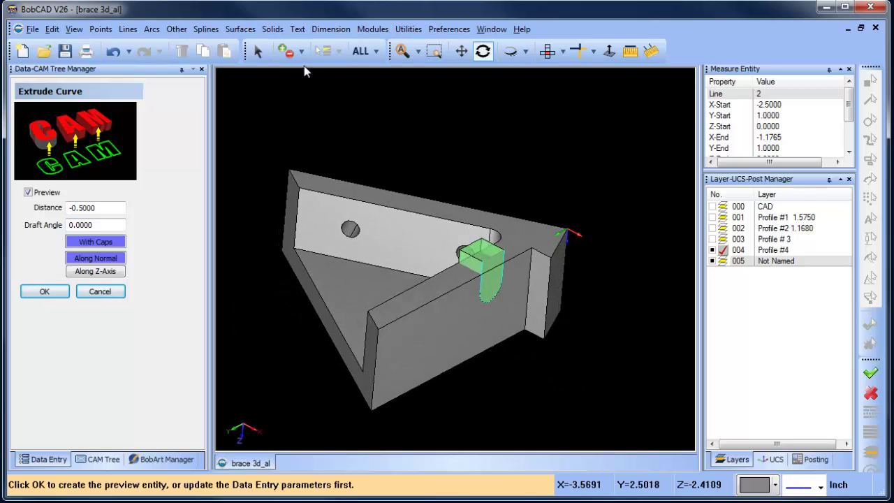
{"action": "key", "text": "Escape"}
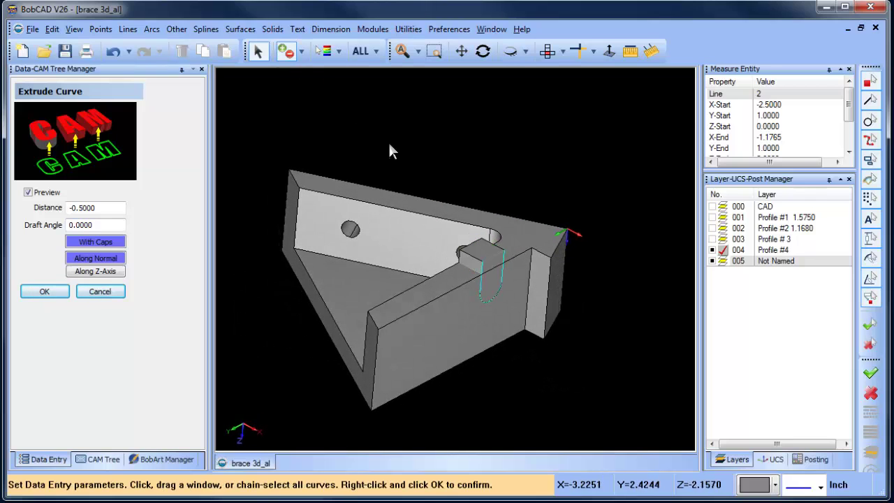
Step: Subtract the first extruded block from the brace solid
{"action": "left_click", "coordinate": [272, 28]}
{"action": "left_click", "coordinate": [296, 145]}
{"action": "left_click", "coordinate": [476, 315]}
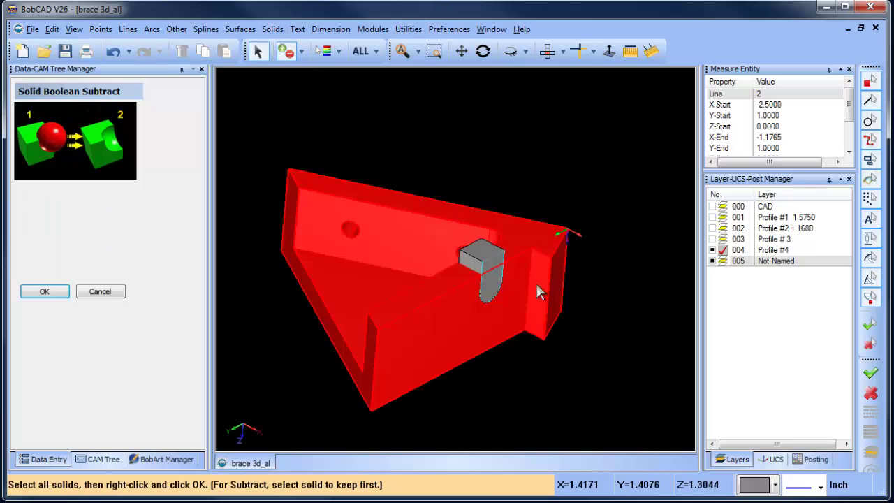
{"action": "left_click", "coordinate": [480, 257]}
{"action": "right_click", "coordinate": [565, 147]}
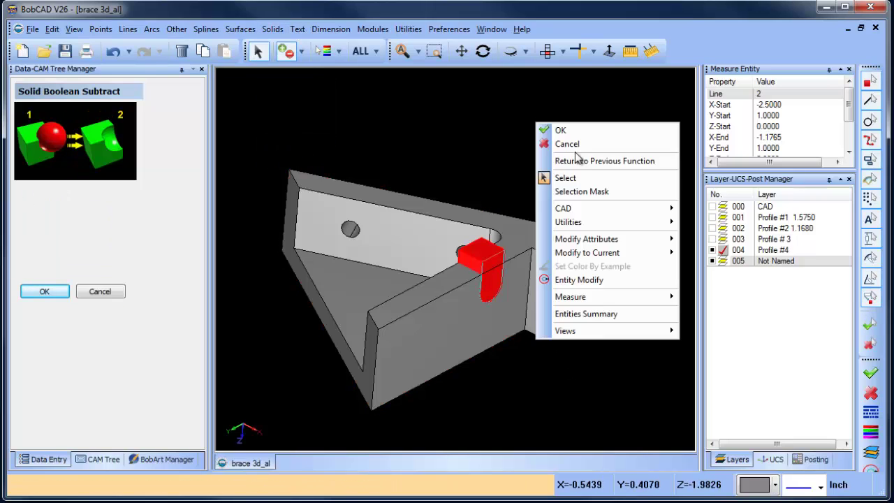
{"action": "left_click", "coordinate": [542, 128]}
Step: Subtract the remaining block from the brace and orbit to inspect the U-shaped slot
{"action": "left_click", "coordinate": [272, 29]}
{"action": "left_click", "coordinate": [305, 145]}
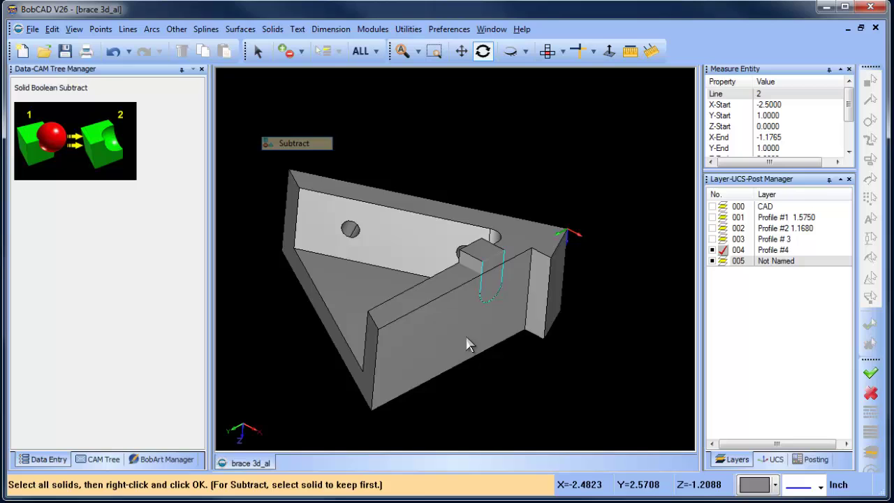
{"action": "left_click", "coordinate": [482, 322]}
{"action": "left_click", "coordinate": [492, 265]}
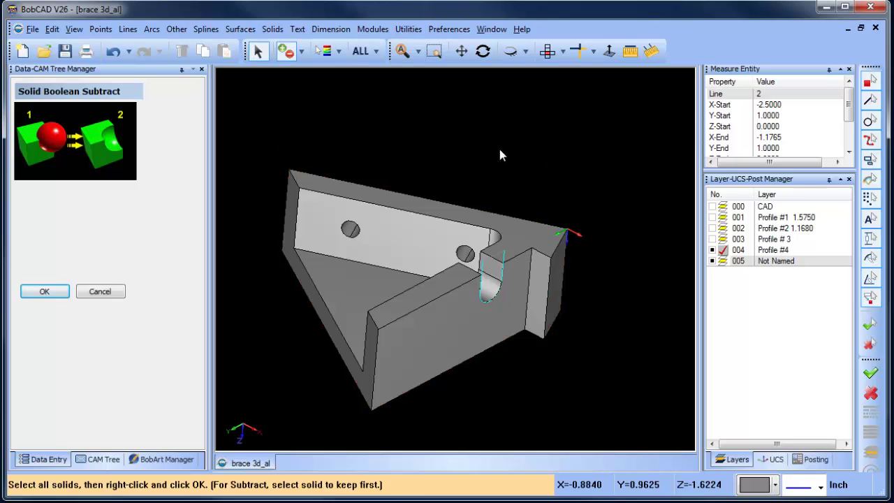
{"action": "right_click", "coordinate": [498, 145]}
{"action": "left_click", "coordinate": [520, 152]}
{"action": "middle_click_drag", "start_coordinate": [517, 162], "coordinate": [474, 334]}
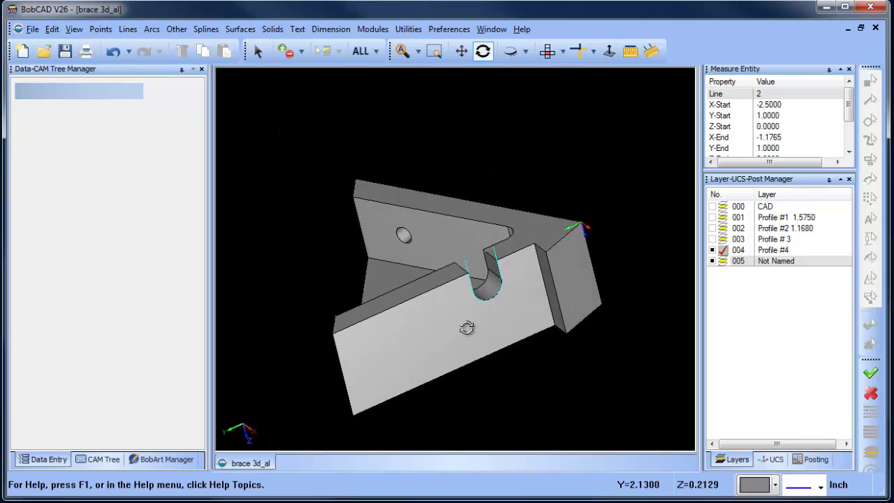